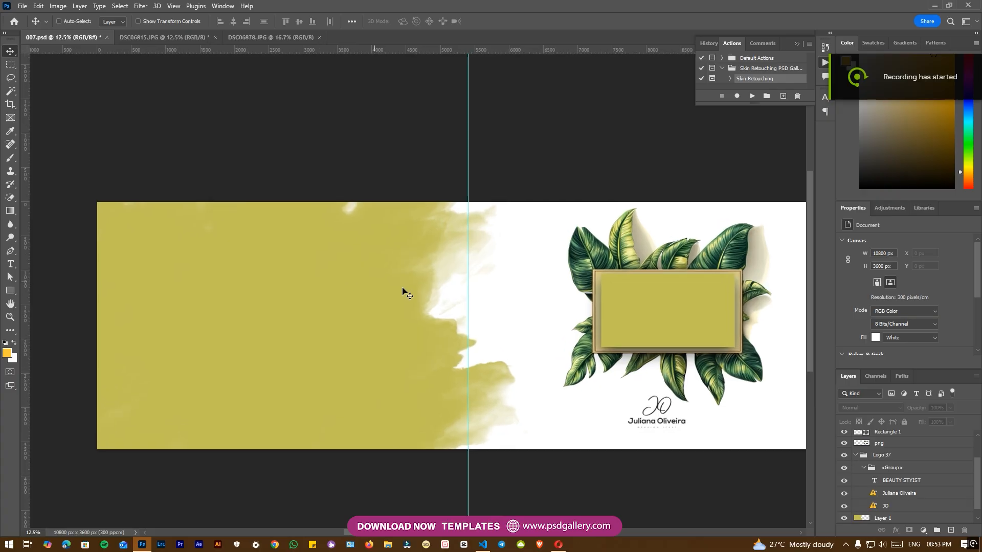
Clear all guides from the 007.psd album spread.
click(171, 6)
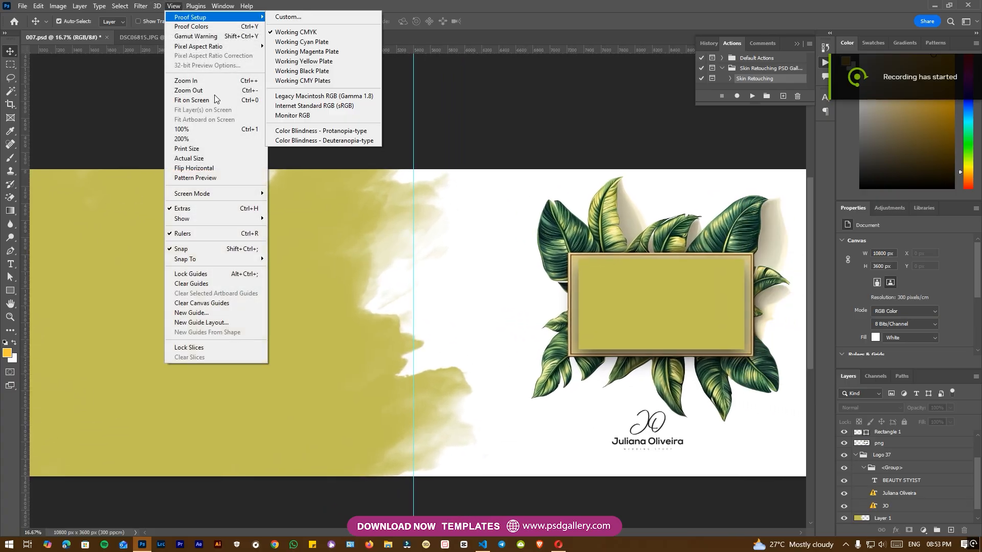
click(220, 280)
key(ctrl+minus)
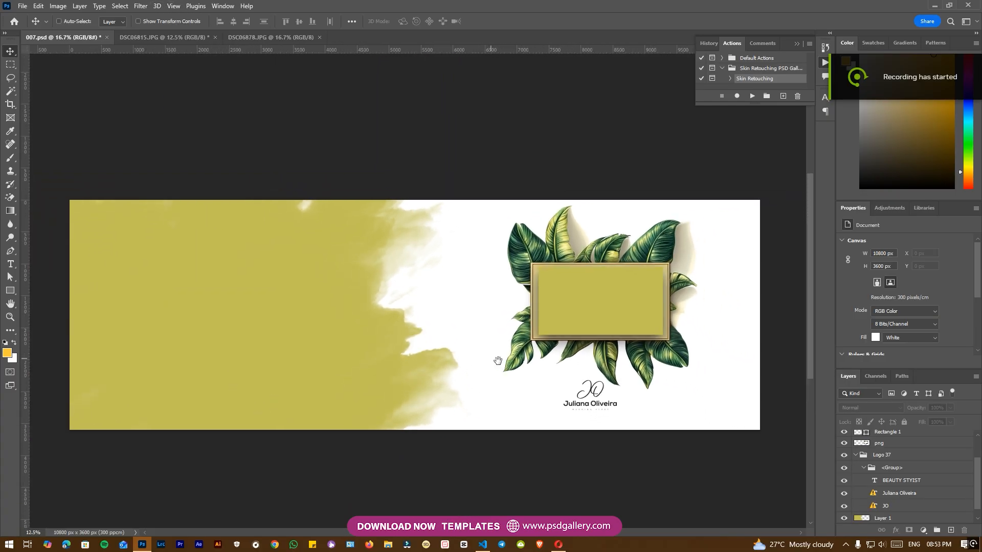
drag(497, 362, 445, 360)
Select the brush-shape Layer 1 and copy the standing portrait photo from DSC06815.JPG into the spread above it.
key(ctrl+plus)
right_click(144, 333)
click(151, 340)
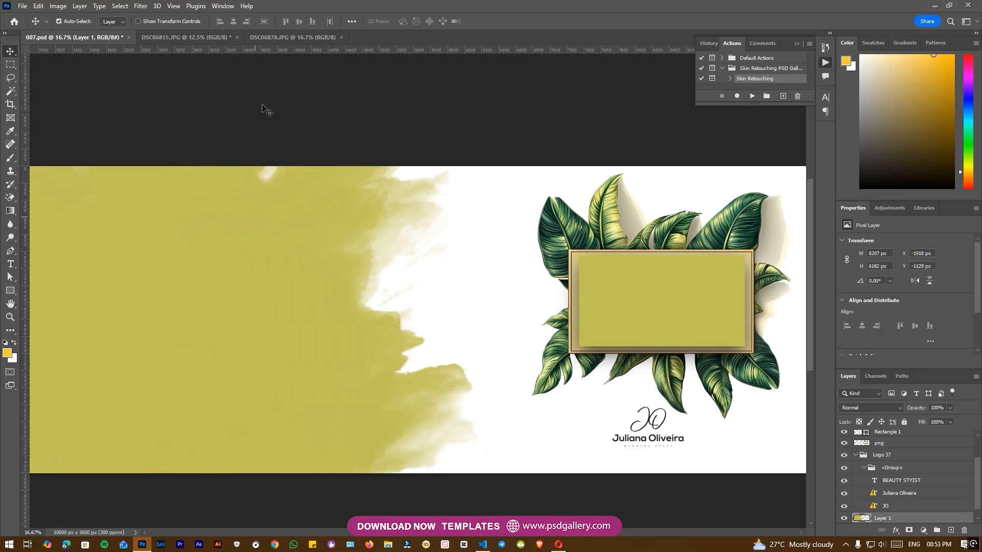
click(274, 38)
click(182, 36)
drag(370, 273, 263, 268)
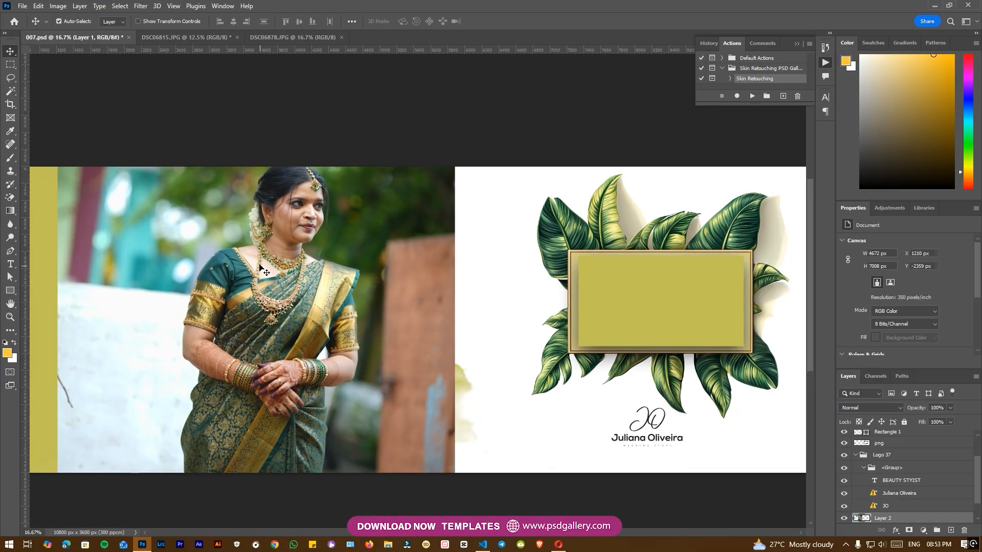
Scale the portrait to about 120%, rotate it about -2.4° and position it over the brush shape.
key(ctrl+minus)
key(ctrl+minus)
drag(335, 313, 260, 324)
key(ctrl+t)
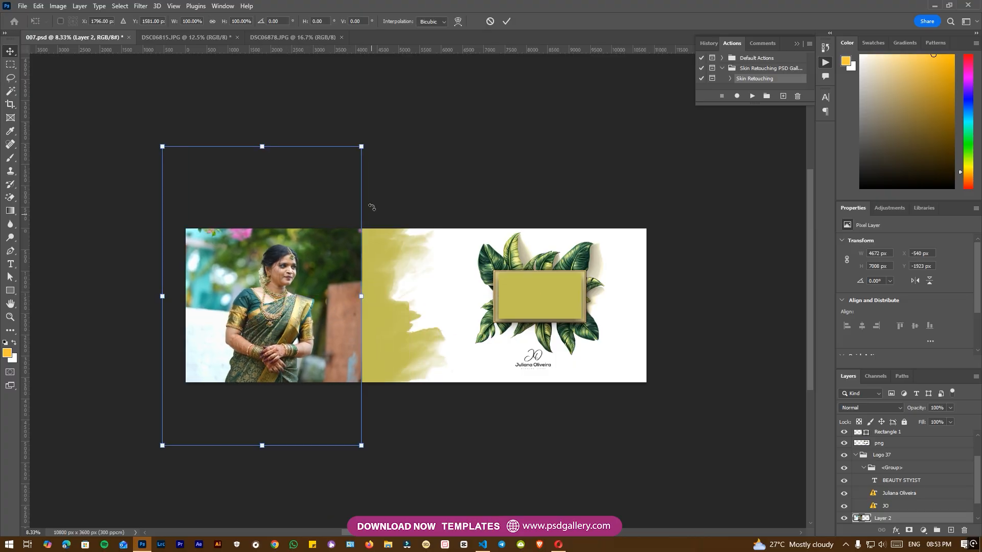
drag(362, 145, 388, 121)
drag(294, 242, 306, 267)
drag(368, 117, 360, 103)
drag(291, 306, 300, 299)
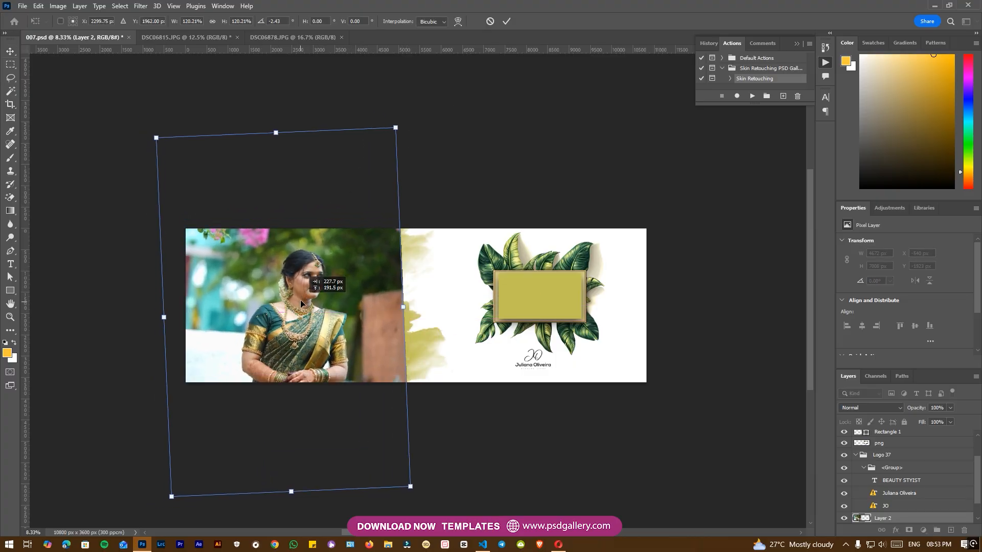
key(Return)
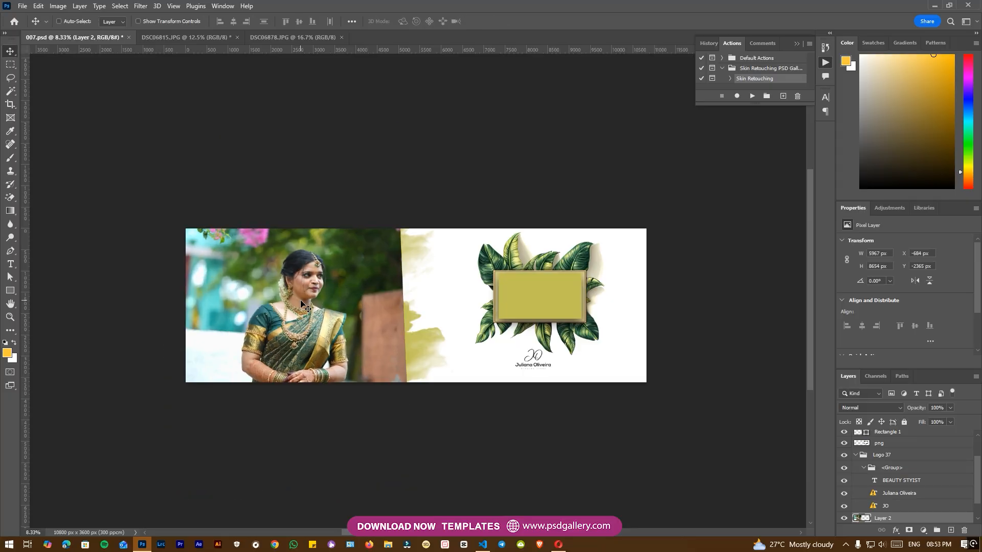
Clip the portrait layer to the brush-shape Layer 1 beneath it.
key(ctrl+alt+g)
key(ctrl+plus)
right_click(375, 348)
right_click(372, 360)
key(Escape)
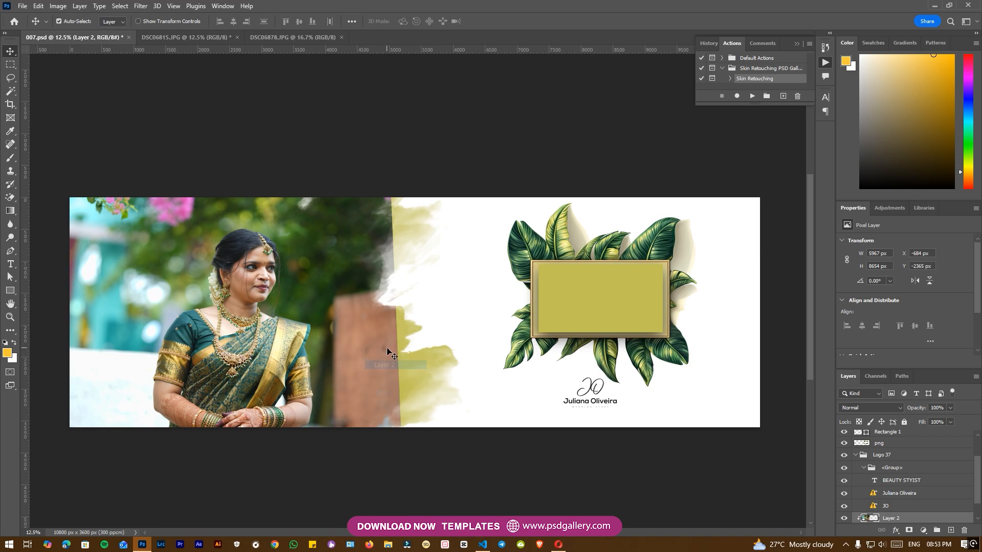
Stretch a strip of the portrait's right edge outward to fill the rest of the brush shape, leaving nothing selected.
key(m)
drag(351, 191, 491, 536)
key(ctrl+t)
drag(494, 257, 705, 258)
key(Return)
key(ctrl+d)
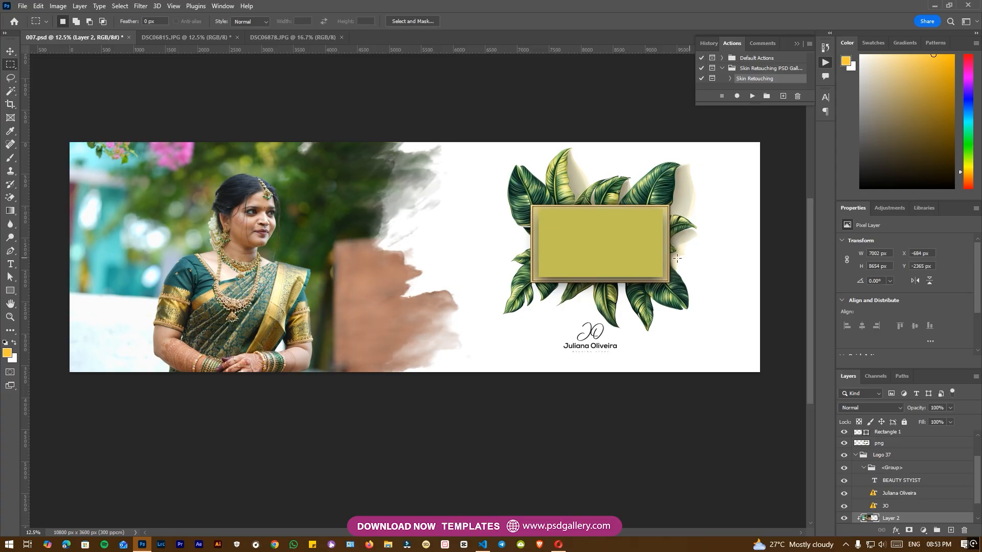
Transform the portrait again, scaling it down slightly and repositioning the woman within the brush shape.
drag(399, 289, 599, 321)
key(ctrl+plus)
drag(686, 349, 509, 338)
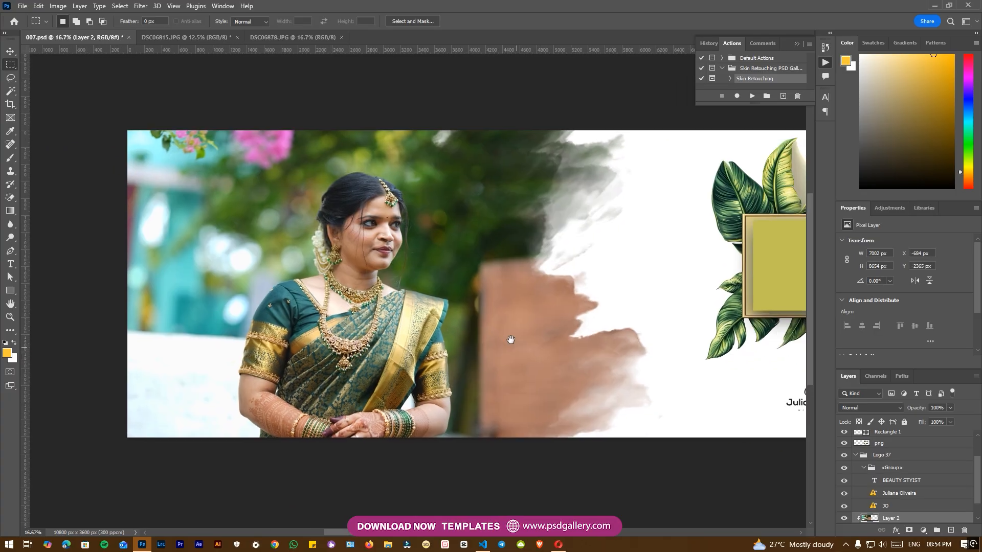
key(ctrl+plus)
key(ctrl+minus)
key(ctrl+minus)
key(ctrl+minus)
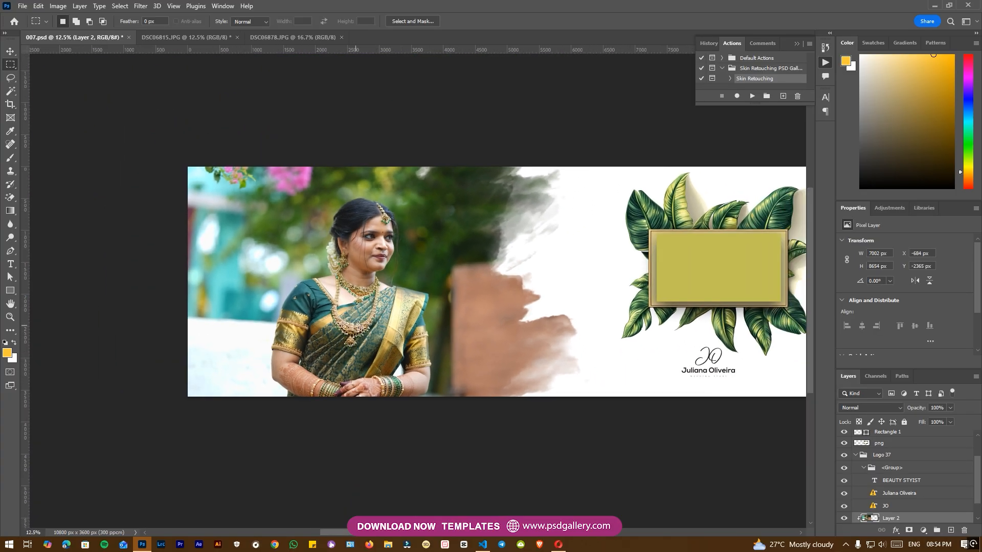
key(v)
mouse_move(364, 332)
mouse_down()
mouse_move(365, 358)
mouse_move(368, 311)
mouse_move(365, 329)
mouse_up()
key(ctrl+t)
drag(427, 225, 399, 314)
drag(563, 98, 548, 105)
key(Return)
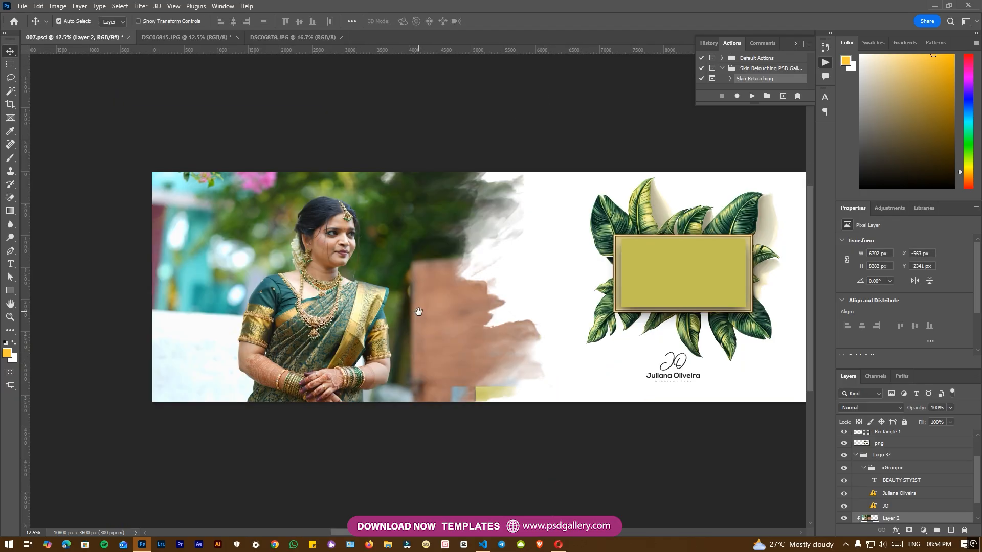
Cover the uncovered patch at the portrait's lower right with brown wall texture, using the Clone Stamp at 1000 px.
right_click(452, 364)
click(460, 368)
key(d)
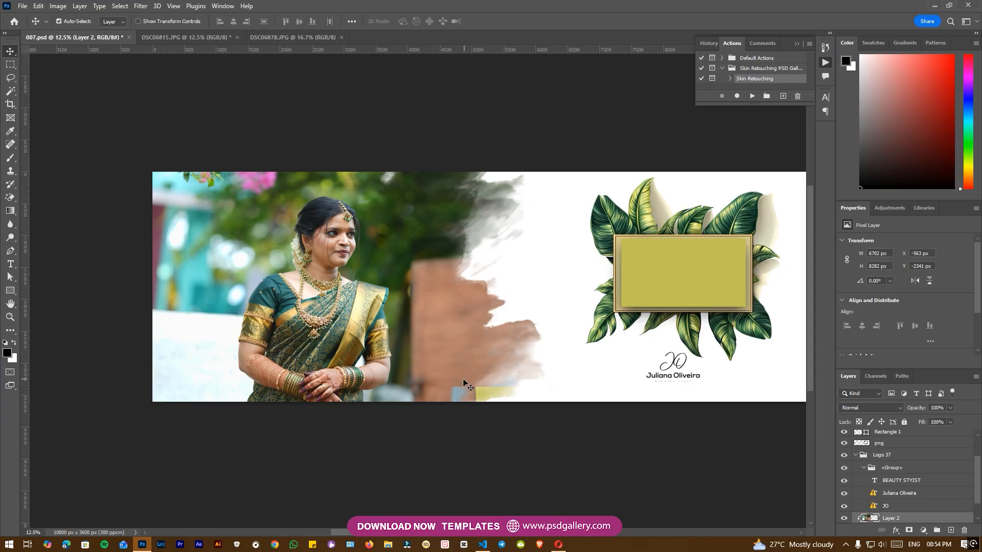
right_click(452, 356)
click(460, 361)
key(s)
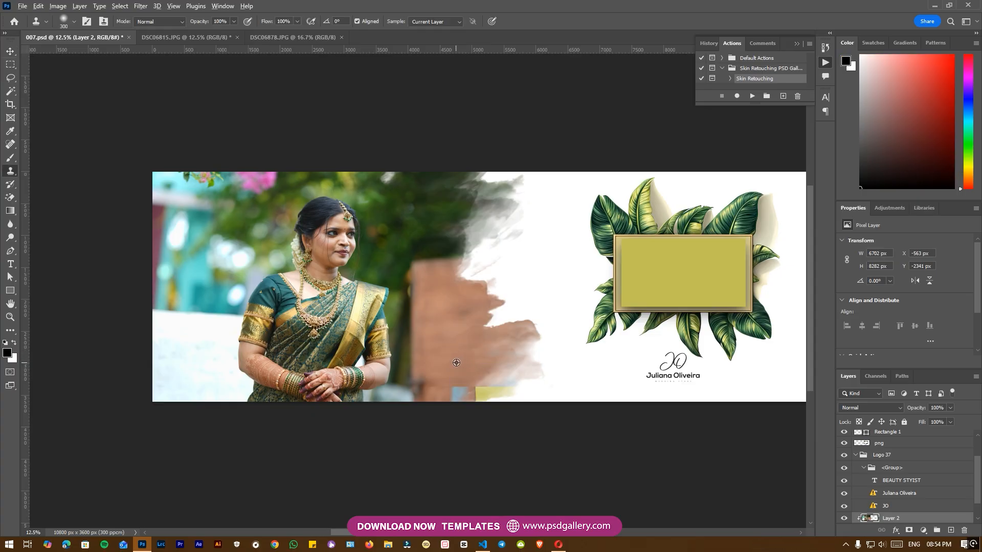
key(bracketright)
key(bracketright)
key(bracketright)
key(bracketright)
key(bracketright)
key(bracketright)
mouse_move(478, 396)
mouse_down()
mouse_move(527, 395)
mouse_move(450, 394)
mouse_up()
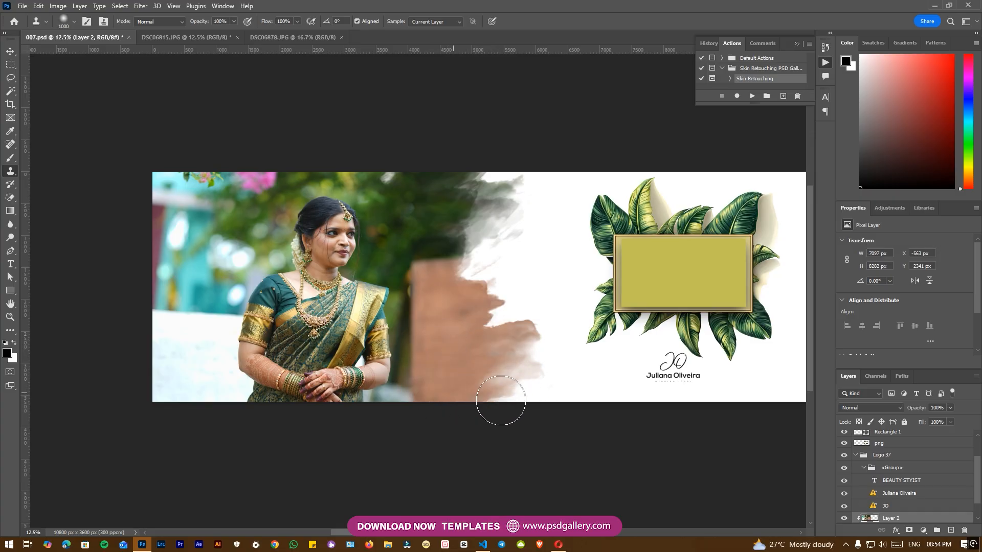
key(v)
Copy the smiling landscape photo from DSC06878.JPG into the spread, above the Rectangle 1 copy layer.
key(ctrl+plus)
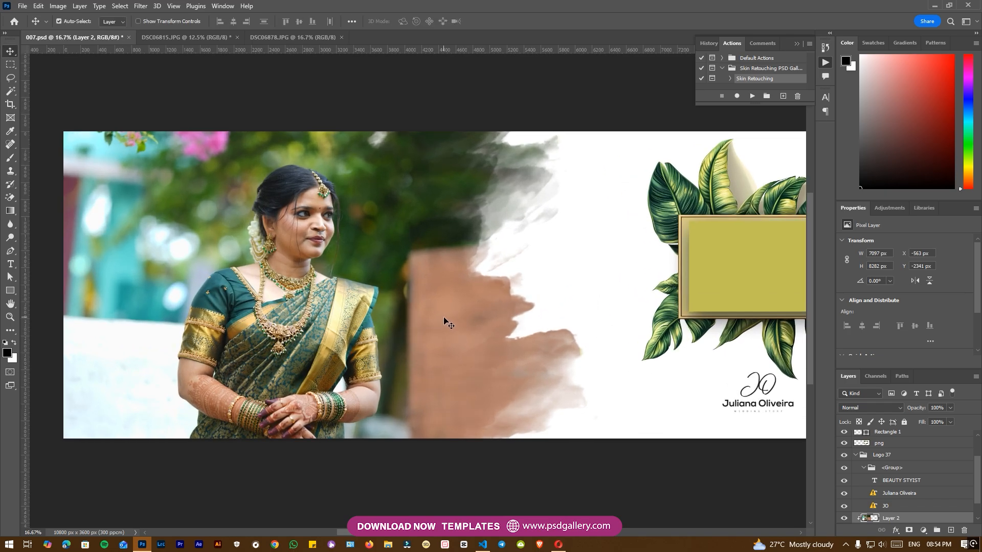
drag(387, 307, 473, 350)
drag(603, 352, 315, 337)
drag(557, 308, 401, 349)
Shrink the landscape photo over the gold frame and clip it to the Rectangle 1 copy layer.
key(ctrl+t)
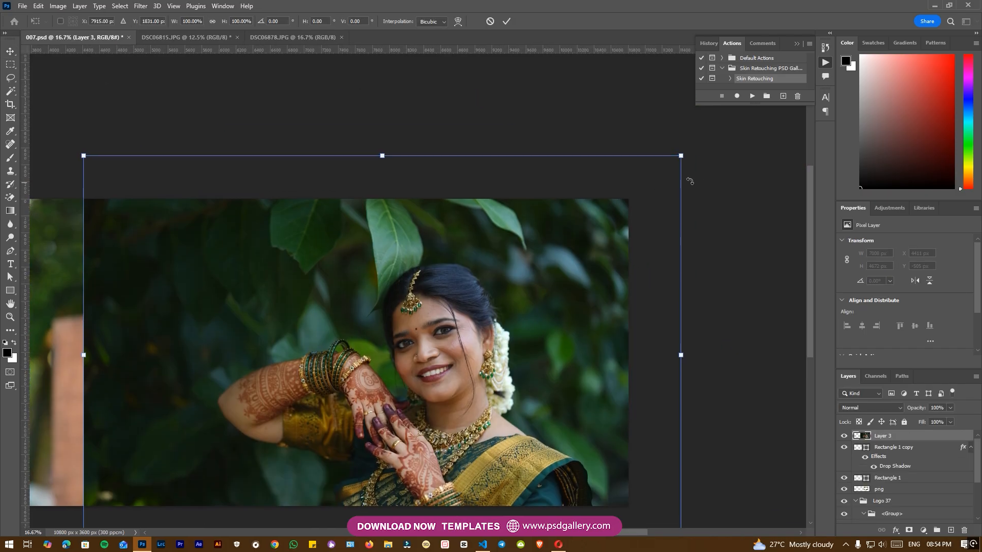
drag(681, 156, 451, 233)
drag(437, 348, 464, 315)
key(Return)
key(ctrl+alt+g)
Enlarge the clipped photo slightly and lower it a little within the gold frame.
key(ctrl+t)
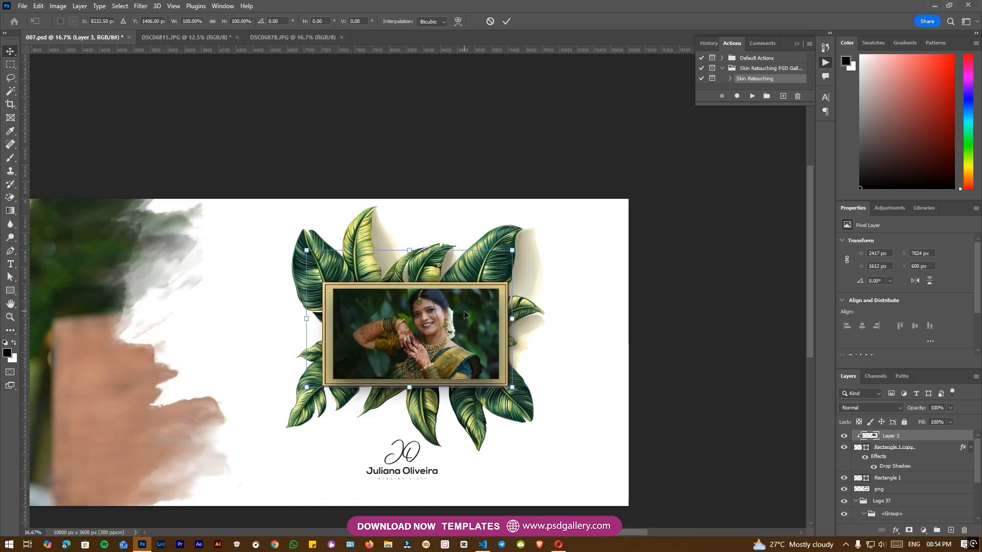
drag(515, 249, 517, 247)
drag(452, 298, 452, 307)
key(Return)
Brighten the framed photo with Levels, setting the white input level to 206.
key(ctrl+equal)
key(ctrl+equal)
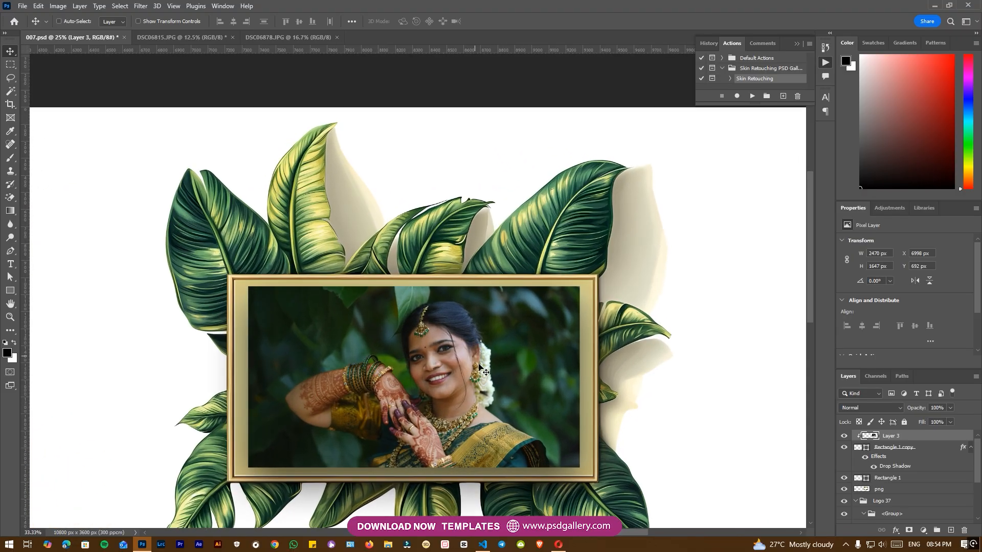
right_click(465, 367)
click(481, 372)
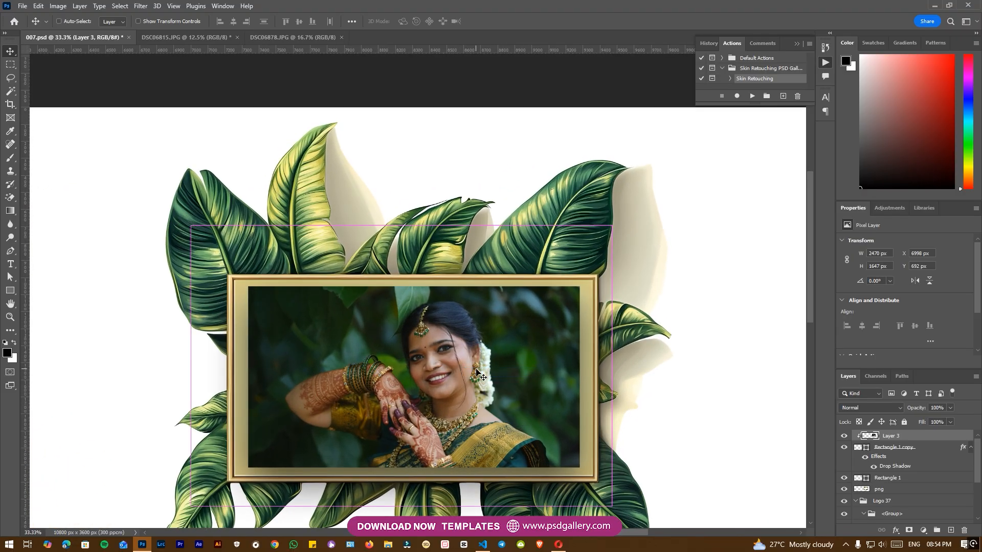
key(ctrl+l)
drag(851, 295, 825, 296)
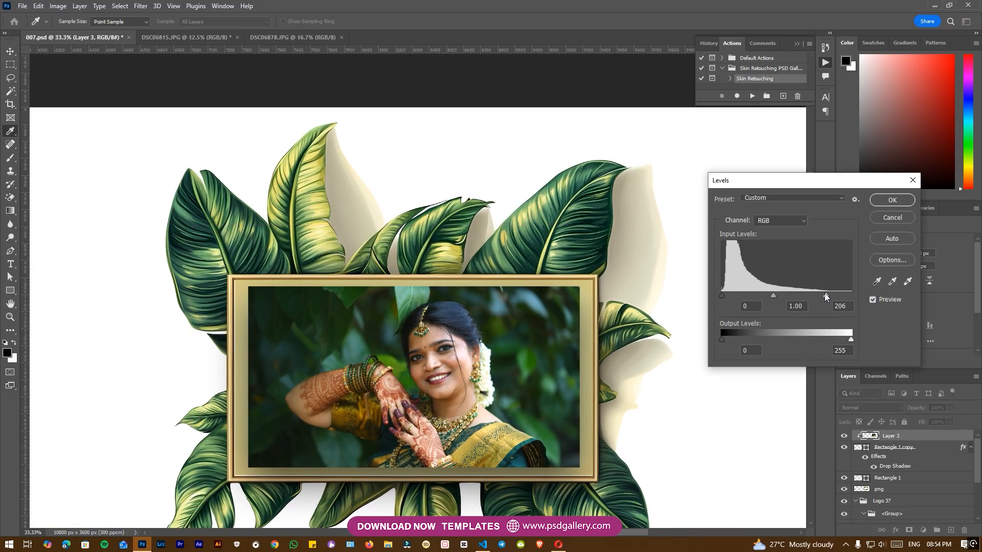
click(892, 200)
Select the large portrait's layer, Layer 2, on the left half of the spread.
key(ctrl+minus)
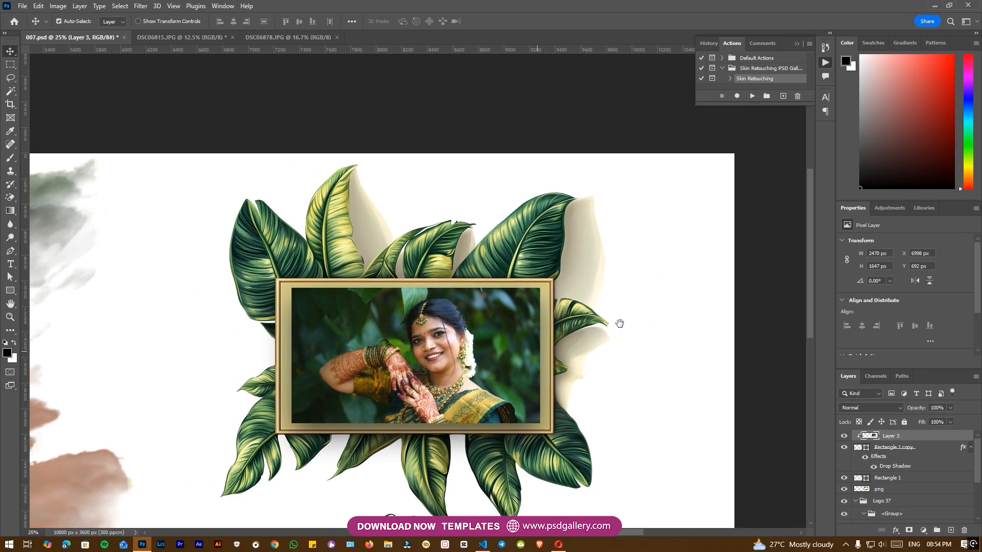
drag(537, 352, 750, 285)
drag(492, 340, 626, 298)
drag(466, 304, 677, 304)
mouse_move(563, 305)
mouse_down()
mouse_move(547, 305)
mouse_move(722, 325)
mouse_up()
drag(497, 277, 502, 309)
key(ctrl+plus)
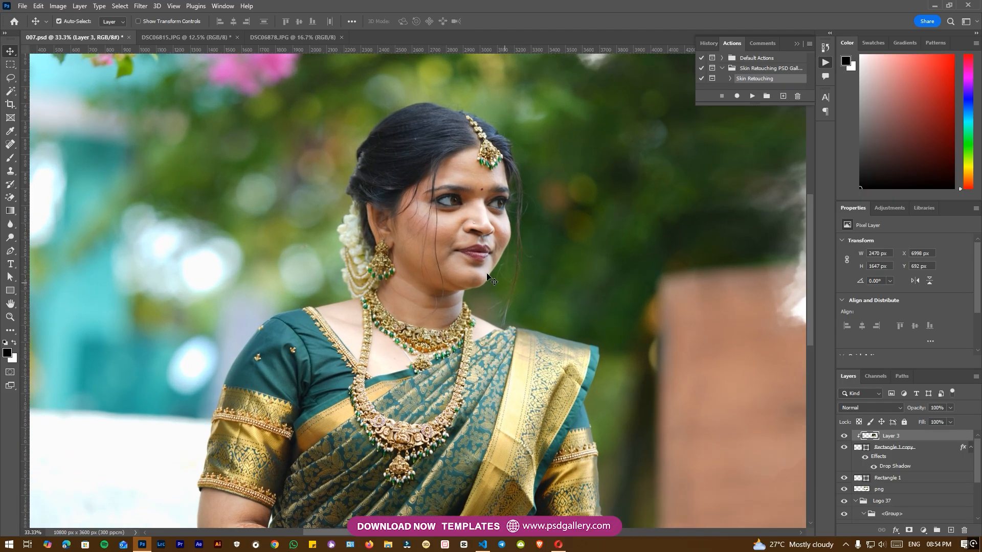
right_click(451, 222)
click(471, 228)
drag(468, 202, 461, 238)
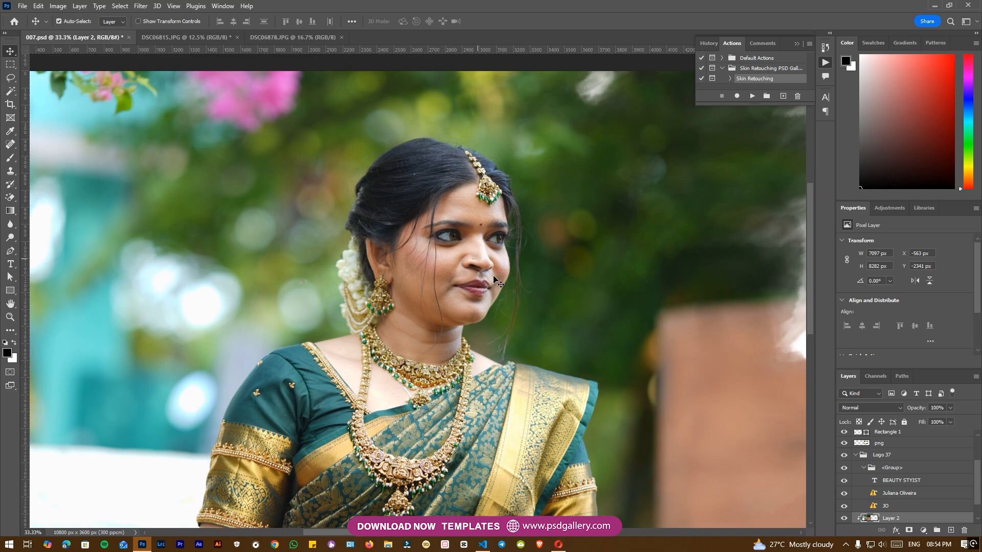
drag(494, 279, 457, 273)
Sharpen the large portrait with the Camera Raw Filter, setting Sharpening to 107.
right_click(372, 175)
click(382, 180)
key(j)
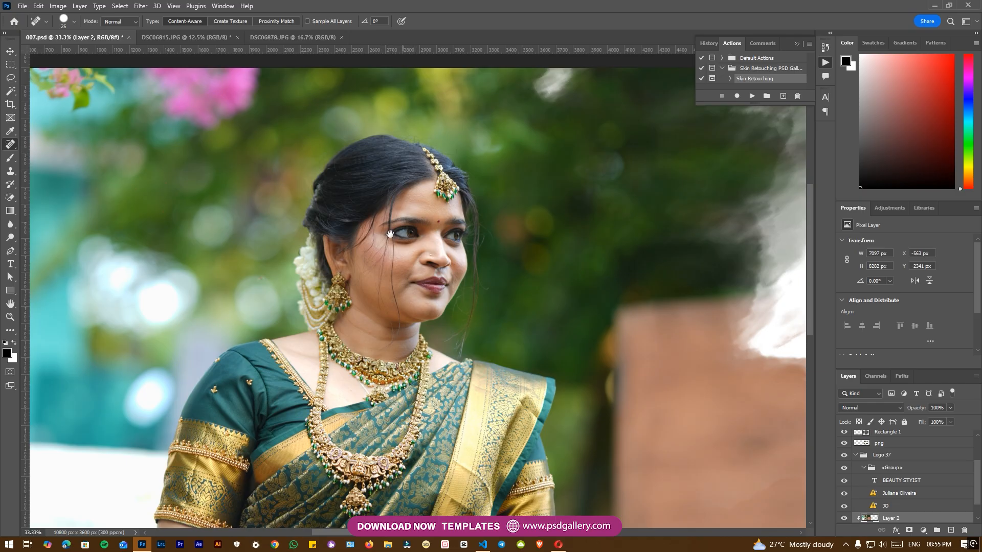
drag(390, 234, 386, 156)
key(v)
right_click(415, 159)
click(430, 162)
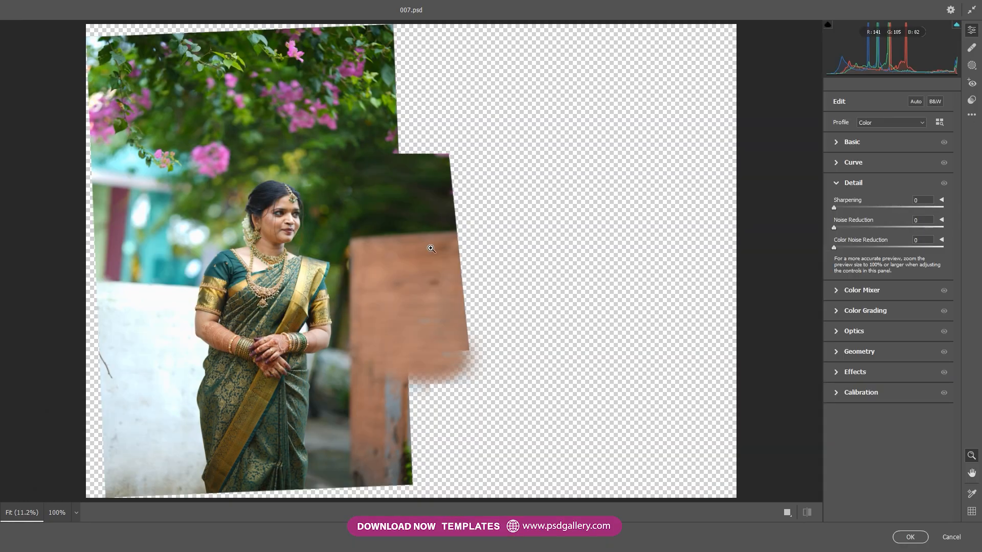
drag(191, 234, 291, 230)
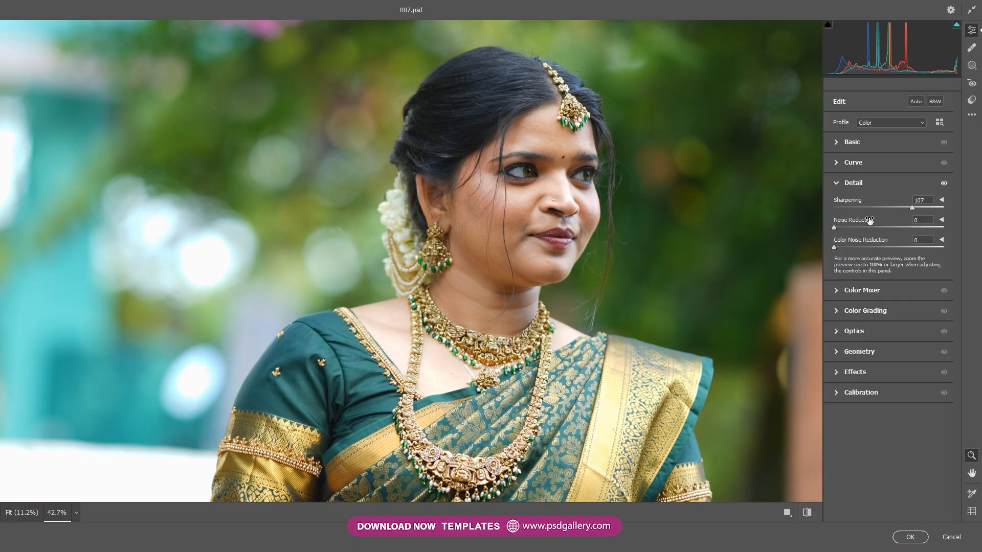
click(910, 537)
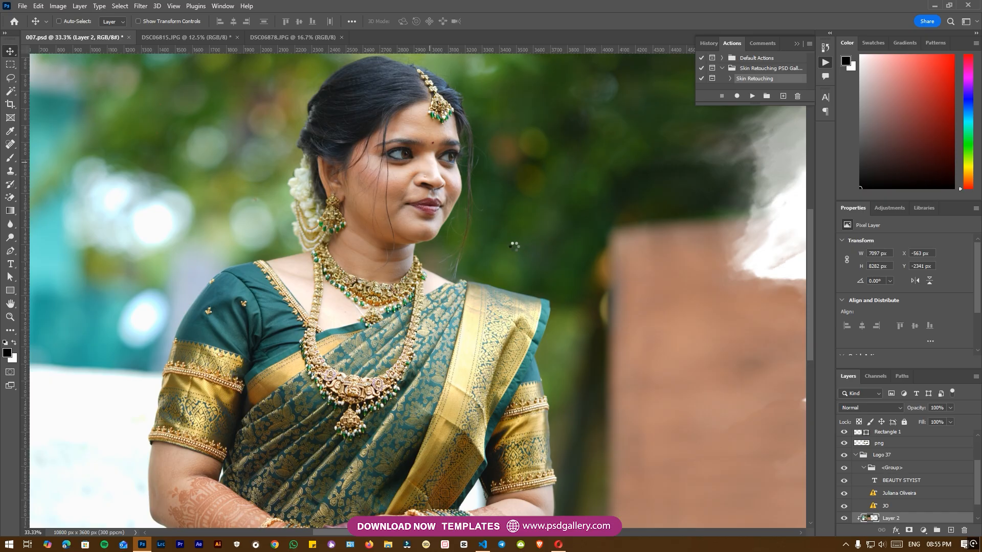
Run the Skin Retouching action on the large portrait, accepting a Gaussian Blur radius of 2.7 pixels.
right_click(402, 162)
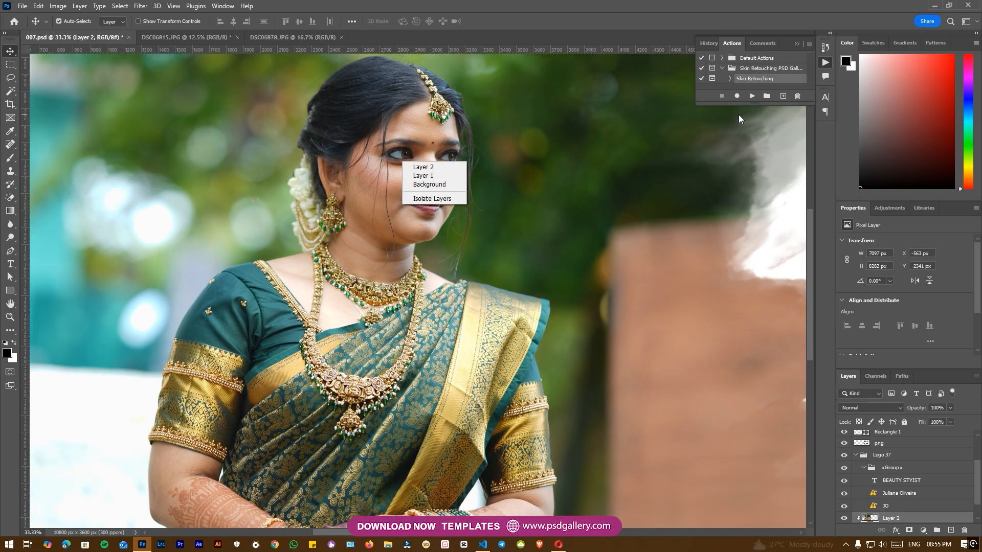
key(Escape)
click(752, 95)
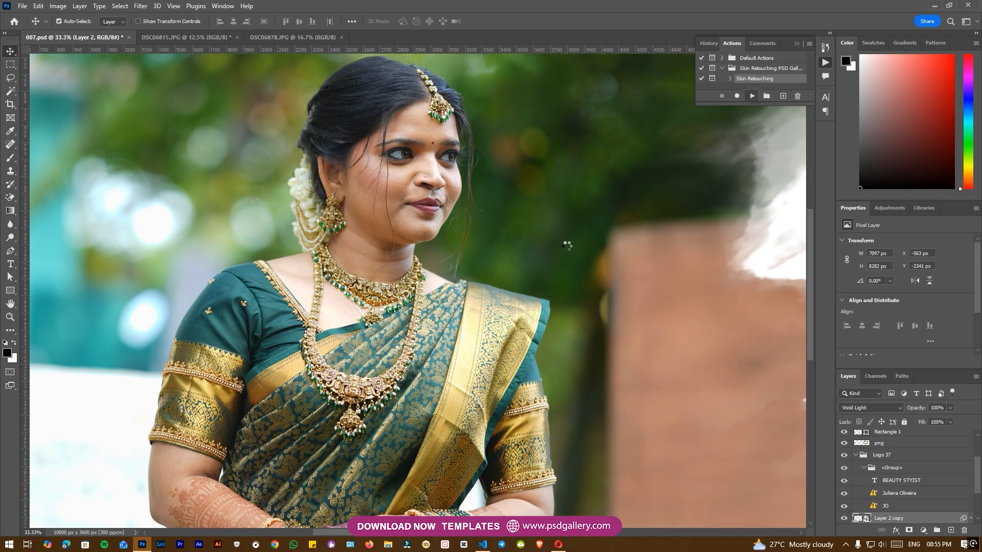
key(Return)
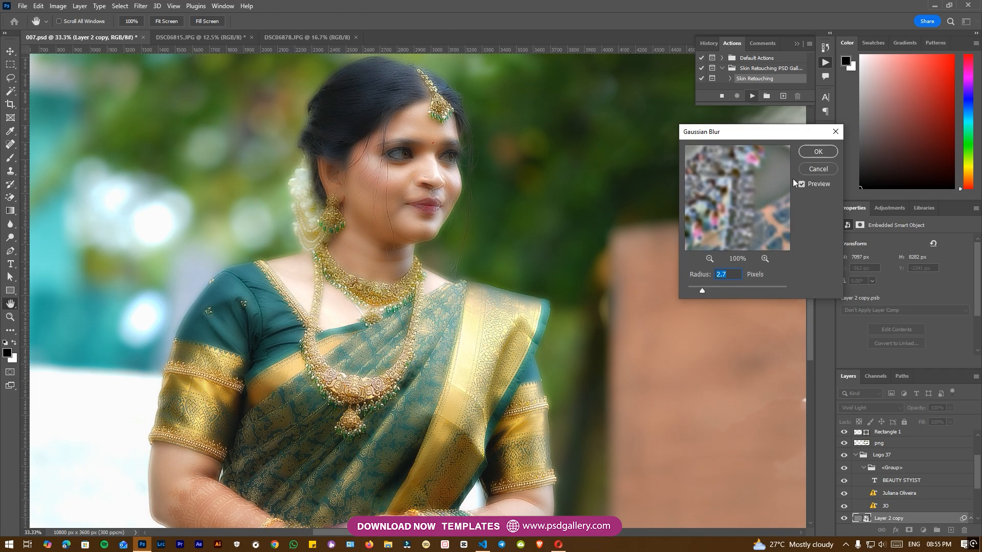
click(813, 152)
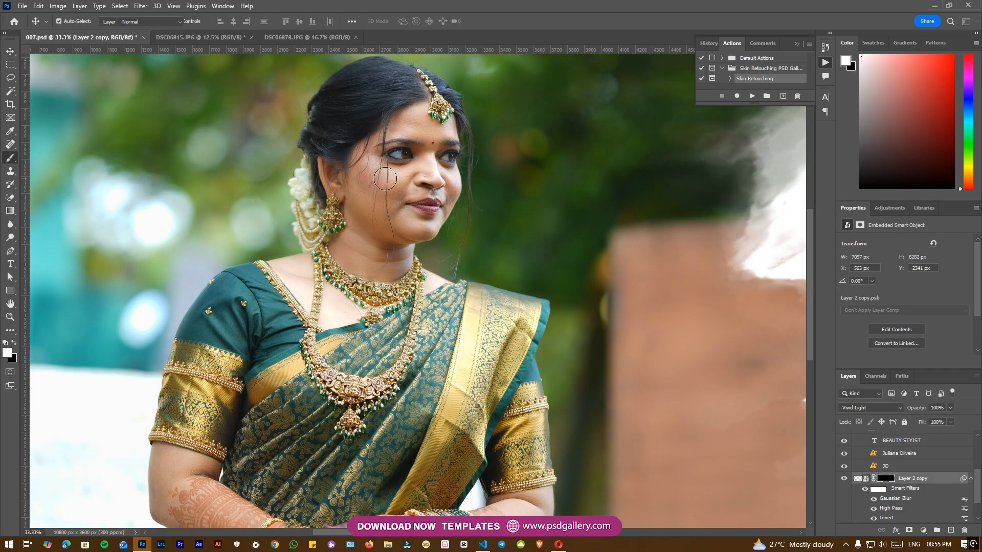
Paint white on the Layer 2 copy mask over the bride's face in the large portrait to reveal the skin smoothing.
drag(418, 163, 413, 262)
key(bracketleft)
key(ctrl+plus)
key(ctrl+plus)
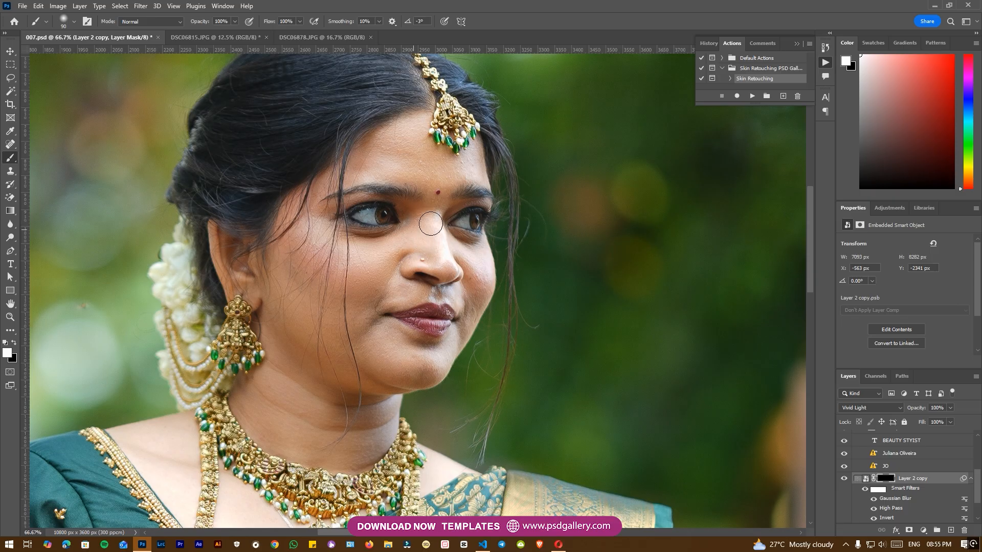
drag(479, 269, 477, 305)
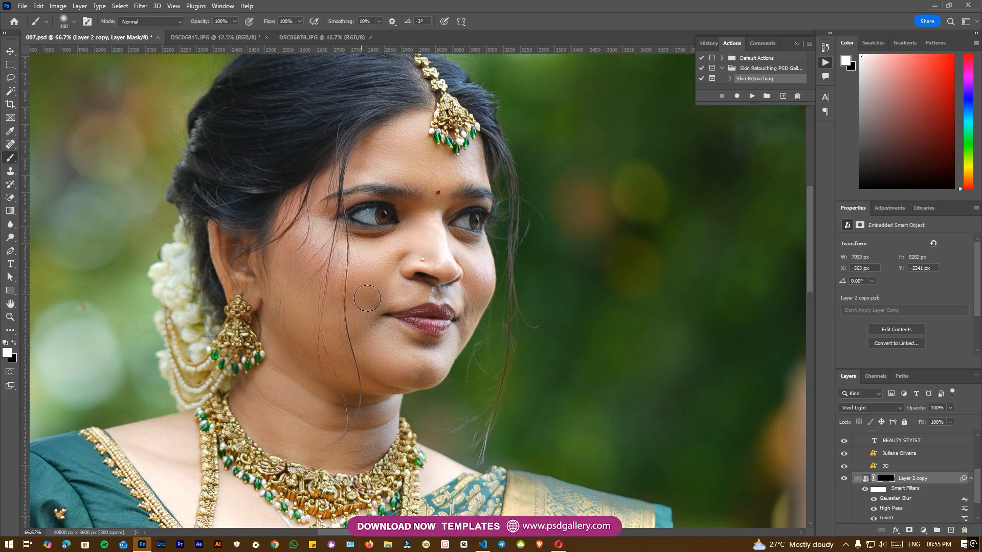
key(bracketleft)
key(bracketright)
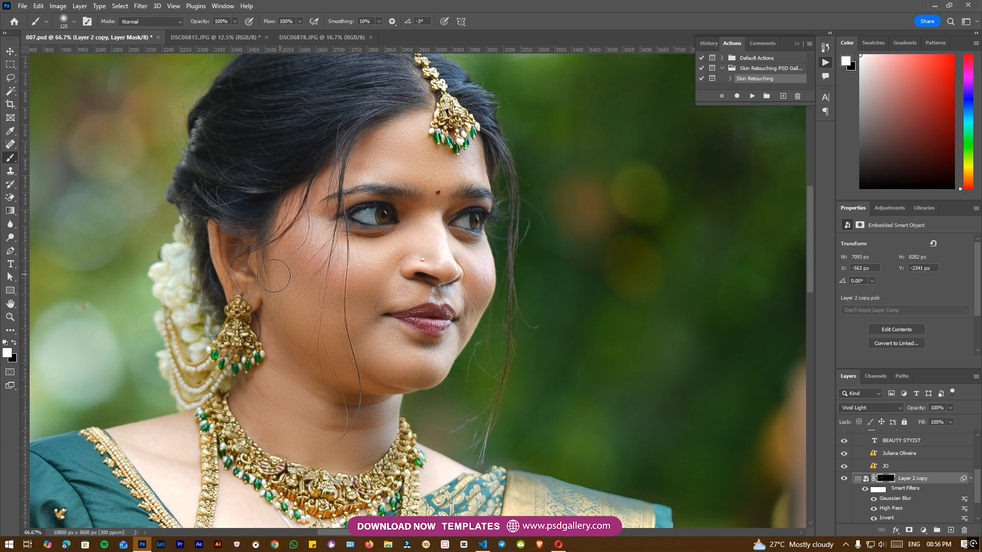
key(bracketleft)
key(ctrl+plus)
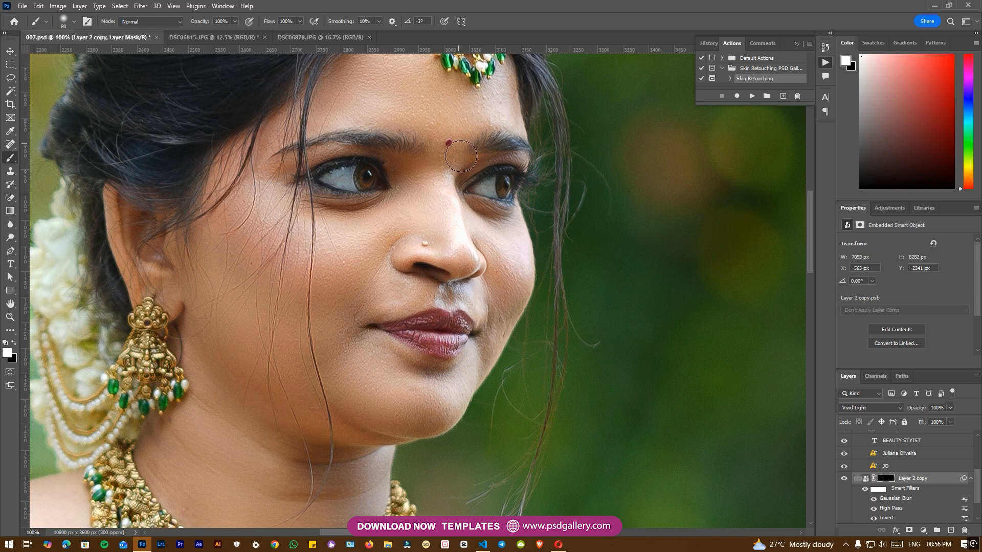
scroll(441, 207, up, 1)
scroll(424, 169, up, 5)
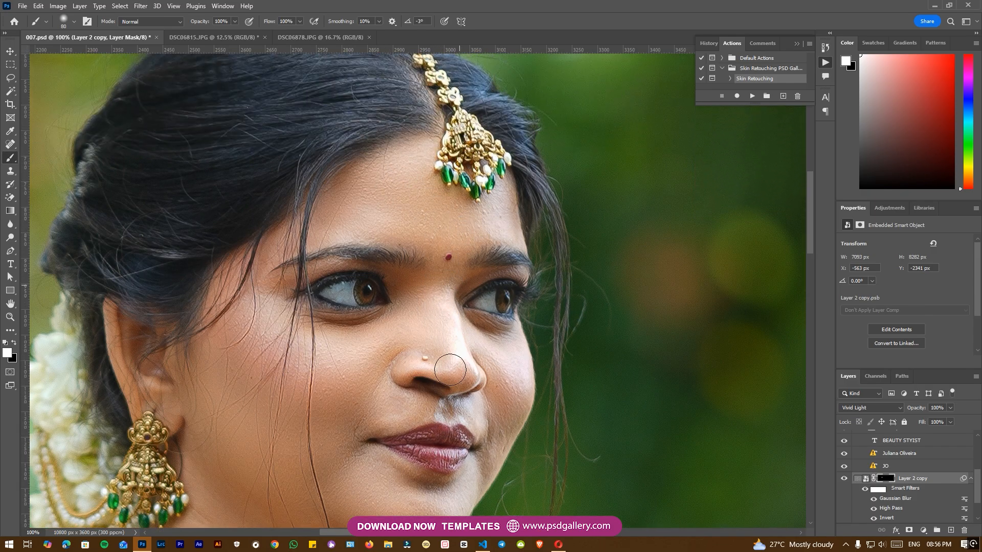
mouse_move(425, 412)
mouse_down()
mouse_move(365, 418)
mouse_move(465, 412)
mouse_move(455, 409)
mouse_move(492, 445)
mouse_up()
drag(376, 483, 411, 342)
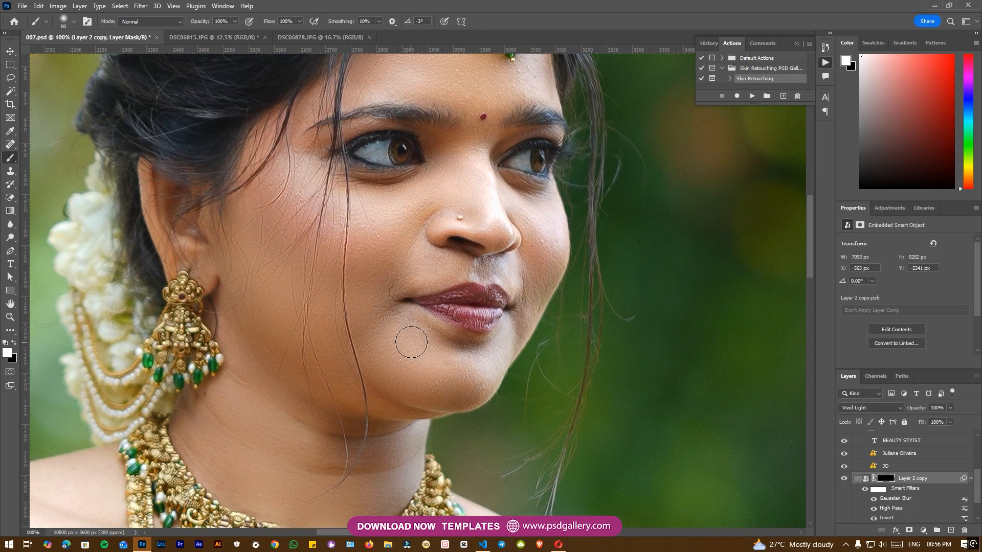
Extend the skin smoothing to the large portrait's neck, chest and arms by painting the mask with a larger brush, up to size 300.
key(bracketright)
key(bracketright)
key(bracketright)
key(bracketright)
key(ctrl+minus)
key(bracketright)
key(bracketright)
key(ctrl+minus)
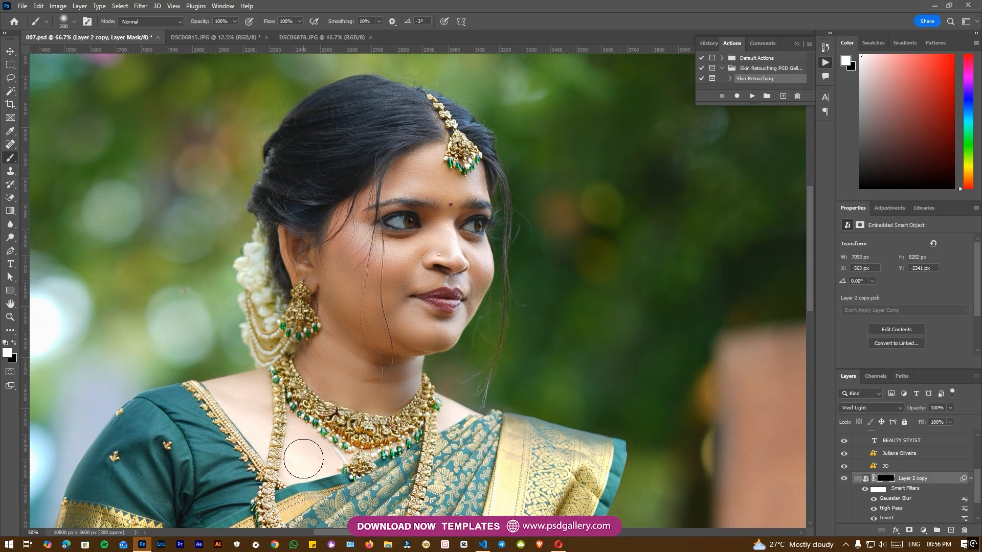
key(ctrl+minus)
key(ctrl+minus)
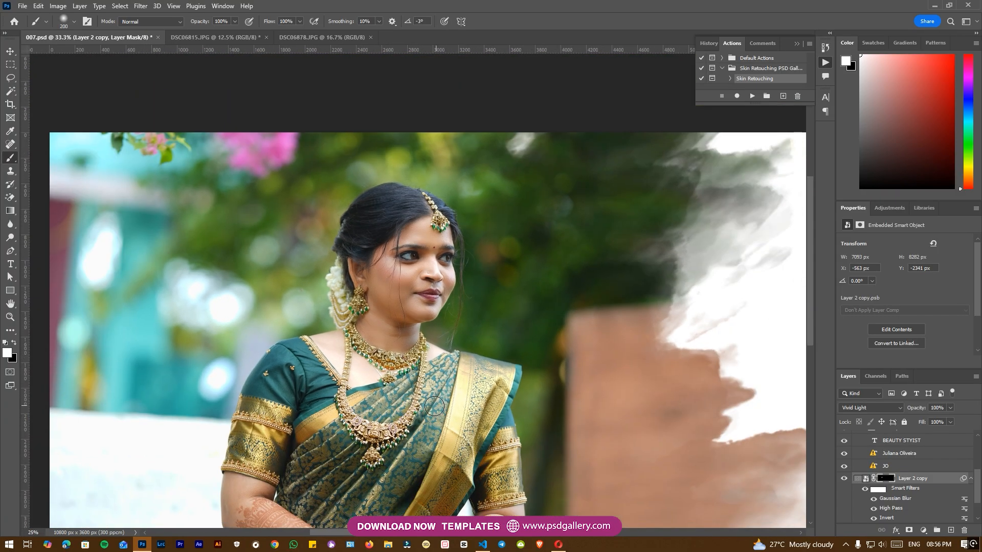
key(bracketright)
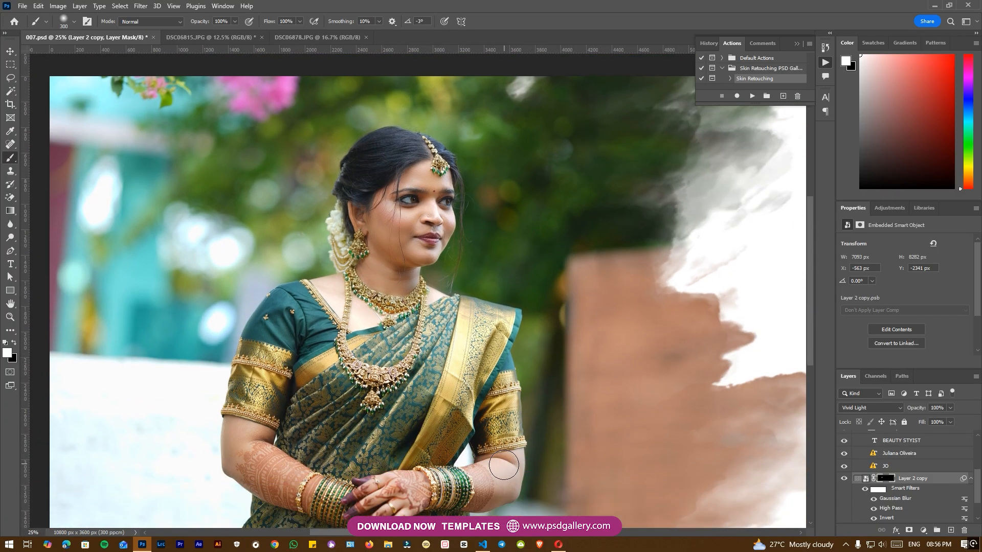
key(ctrl+minus)
Release the large portrait's Layer 2 from its clipping mask.
key(v)
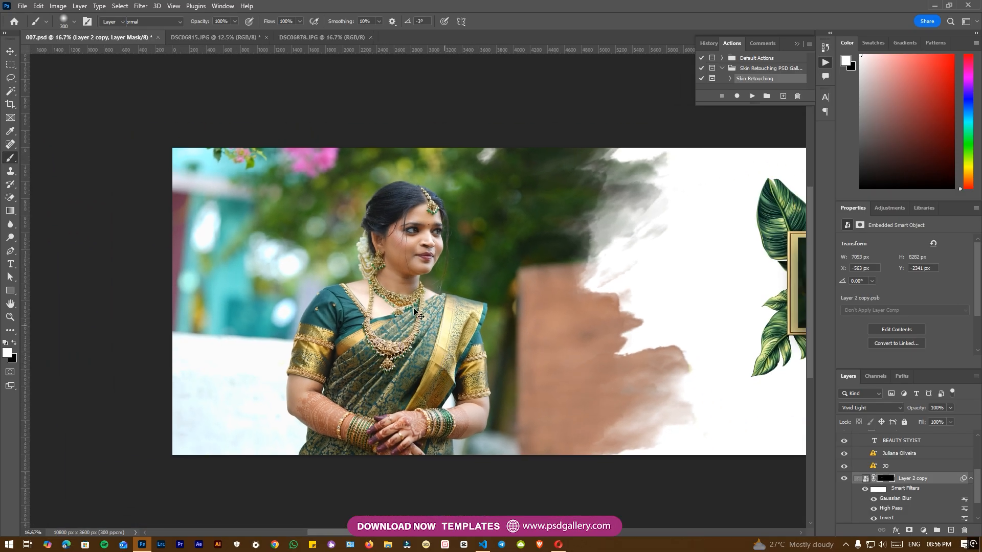
right_click(416, 298)
click(435, 306)
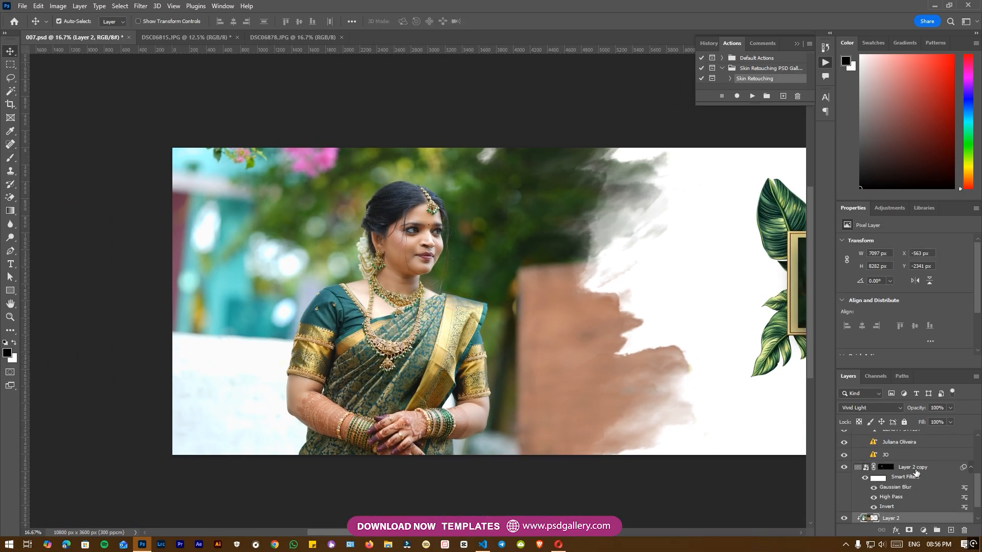
right_click(916, 473)
click(658, 454)
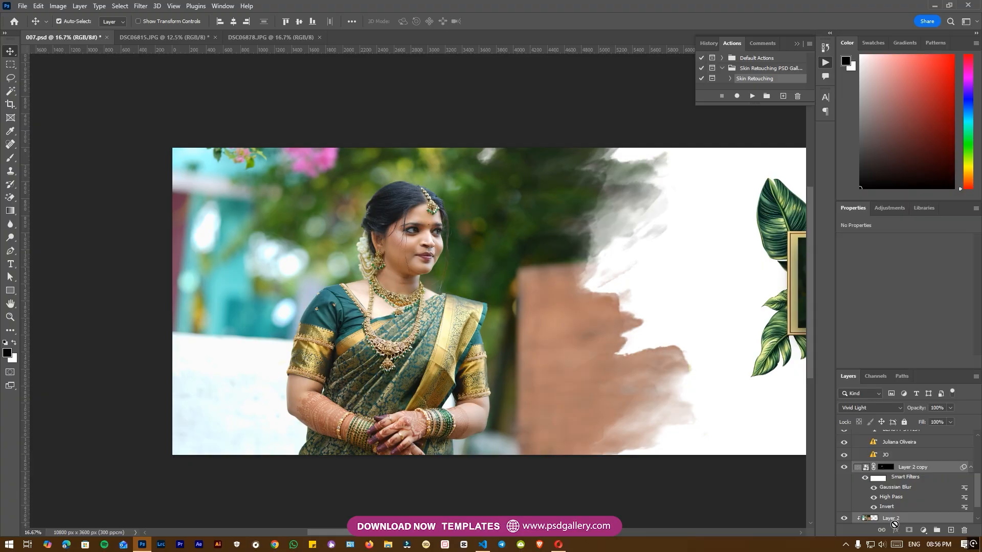
click(893, 519)
scroll(894, 512, down, 1)
right_click(894, 508)
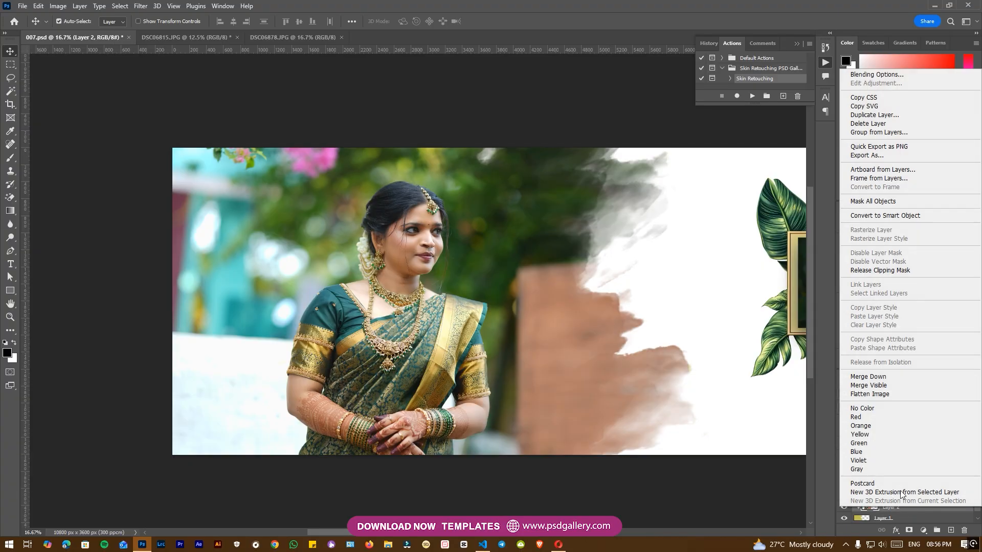
click(887, 271)
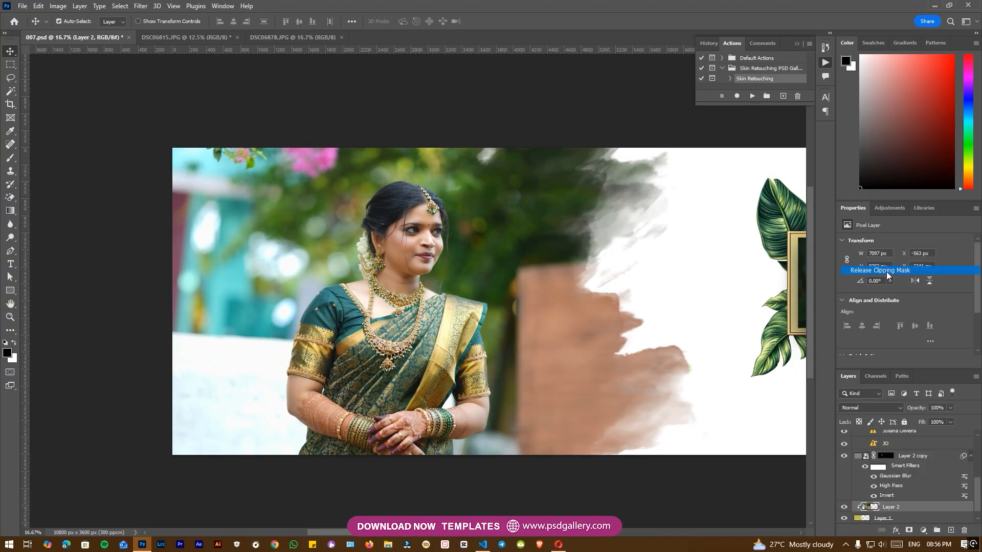
Merge Layer 2 with Layer 2 copy and clip the merged portrait to the brush-stroke shape.
ctrl+click(914, 456)
right_click(914, 456)
click(818, 409)
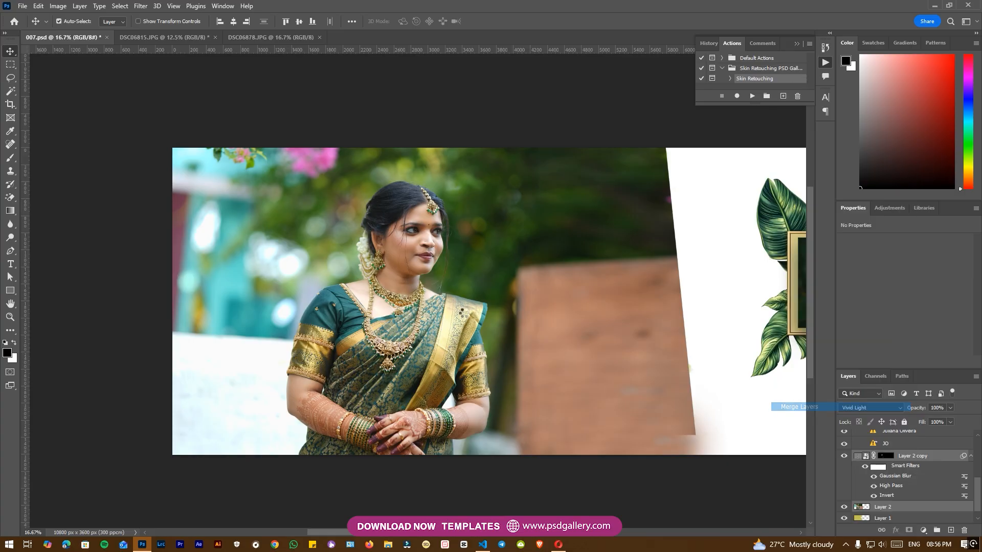
key(ctrl+alt+g)
right_click(453, 318)
click(462, 324)
key(ctrl+minus)
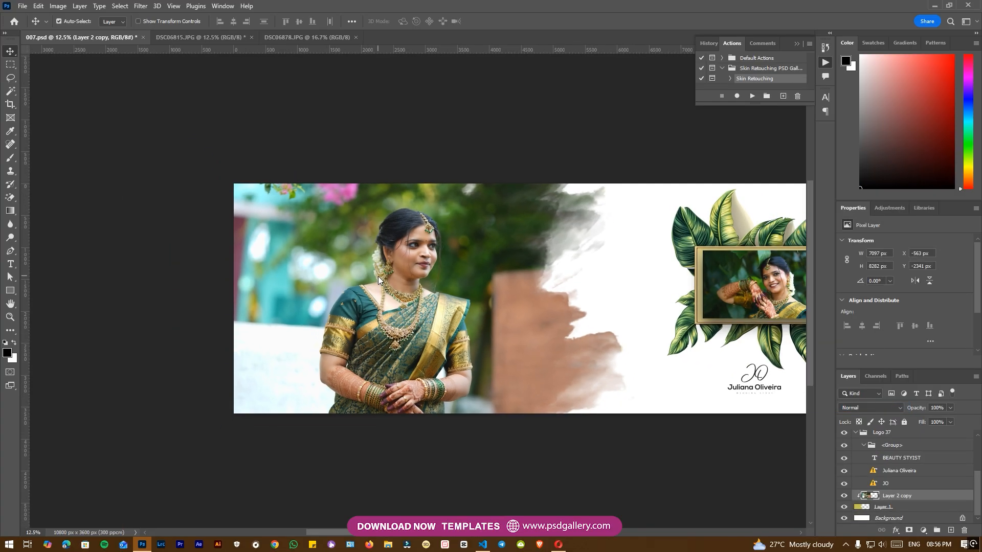
Rotate the merged large portrait by -0.79 degrees with Free Transform.
key(ctrl+t)
mouse_move(704, 223)
mouse_down()
mouse_move(710, 205)
mouse_move(696, 208)
mouse_up()
key(Return)
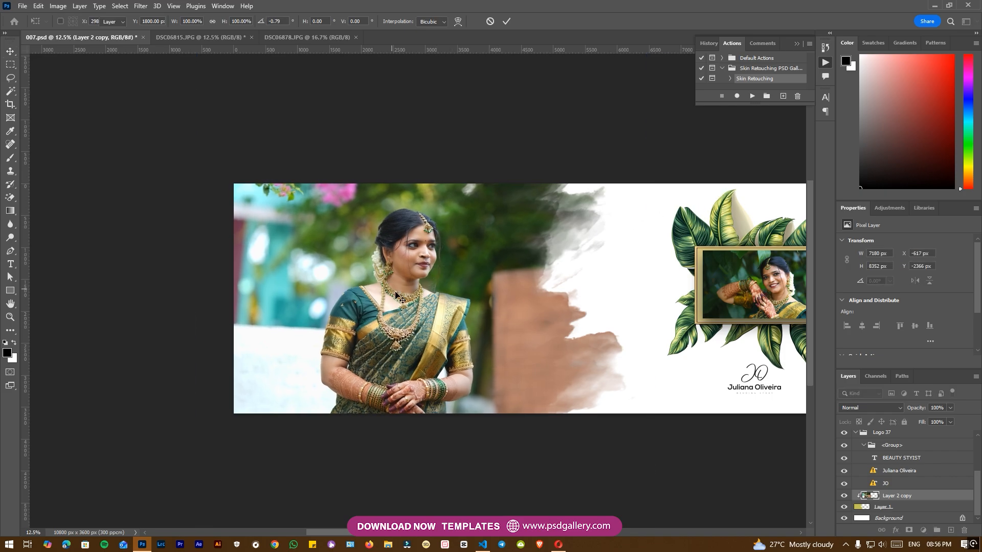
key(ctrl+plus)
drag(435, 282, 438, 281)
Brighten the large portrait slightly with Levels.
key(ctrl+l)
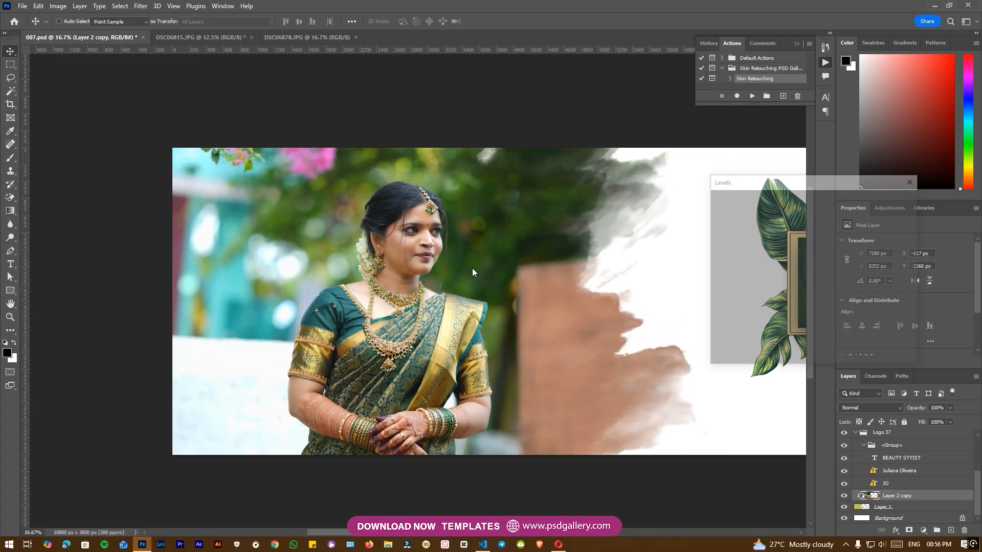
drag(850, 296, 843, 295)
click(894, 201)
right_click(412, 279)
click(422, 285)
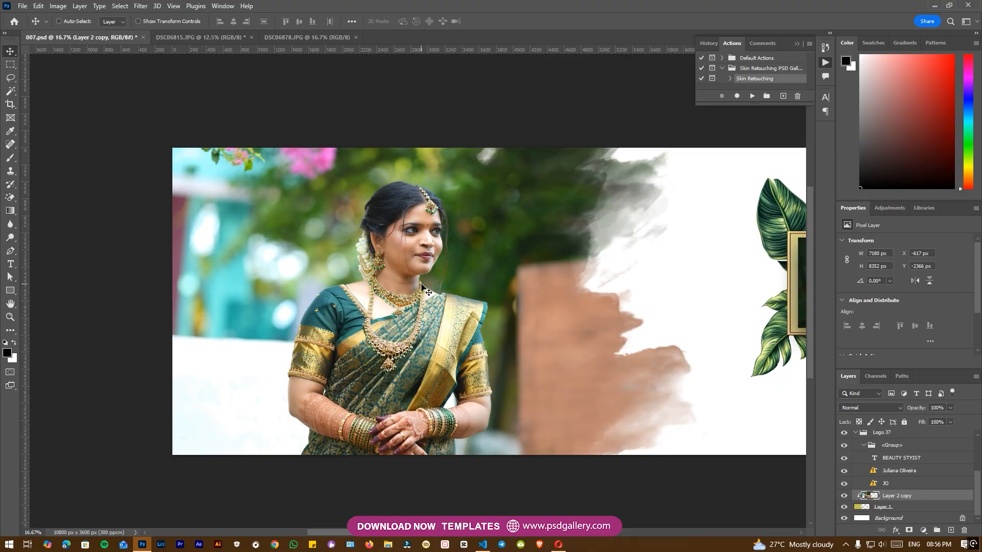
Place a large tilted radial gradient mask around the bride in the Camera Raw Filter.
key(a)
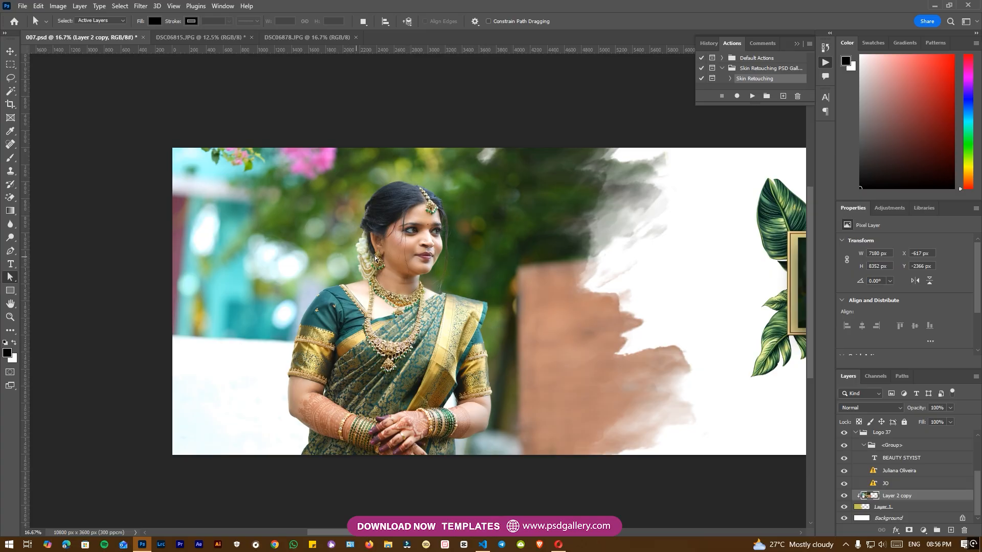
click(141, 6)
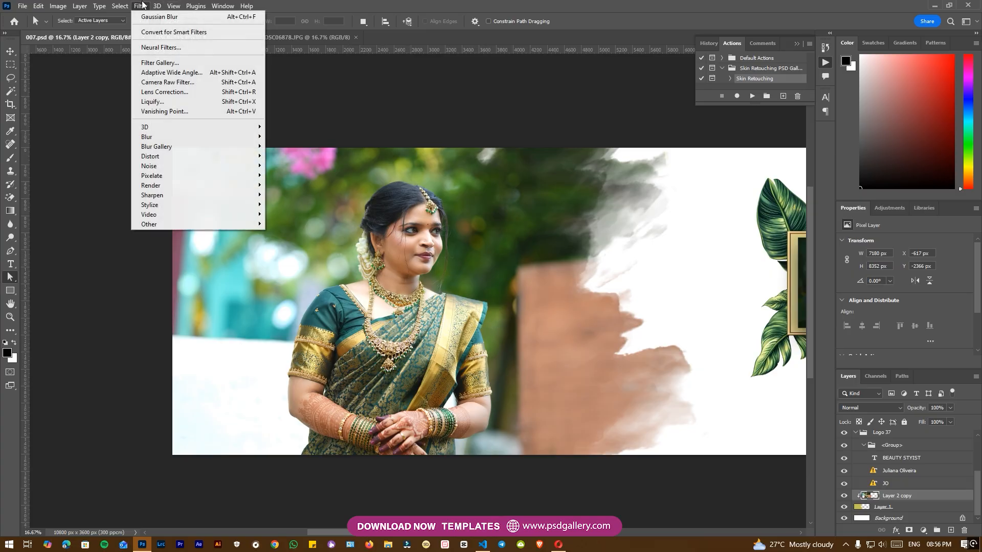
click(166, 82)
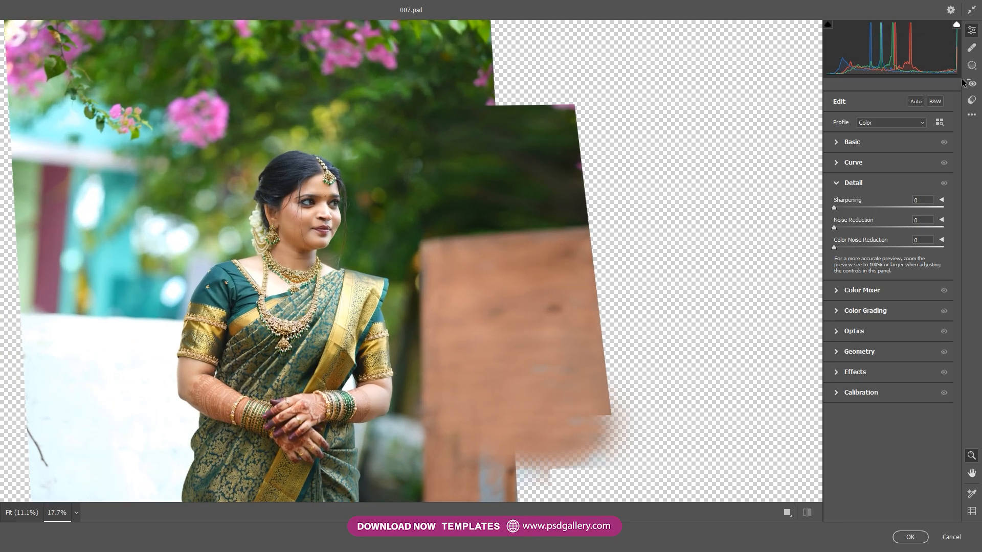
click(971, 65)
click(847, 200)
drag(260, 263, 429, 374)
drag(332, 302, 399, 325)
drag(389, 88, 299, 81)
drag(317, 195, 318, 172)
Invert the radial gradient and set its Exposure to -1.10 to darken the portrait's surroundings, applying the filter.
click(935, 212)
mouse_move(888, 324)
mouse_down()
mouse_move(863, 323)
mouse_move(876, 323)
mouse_up()
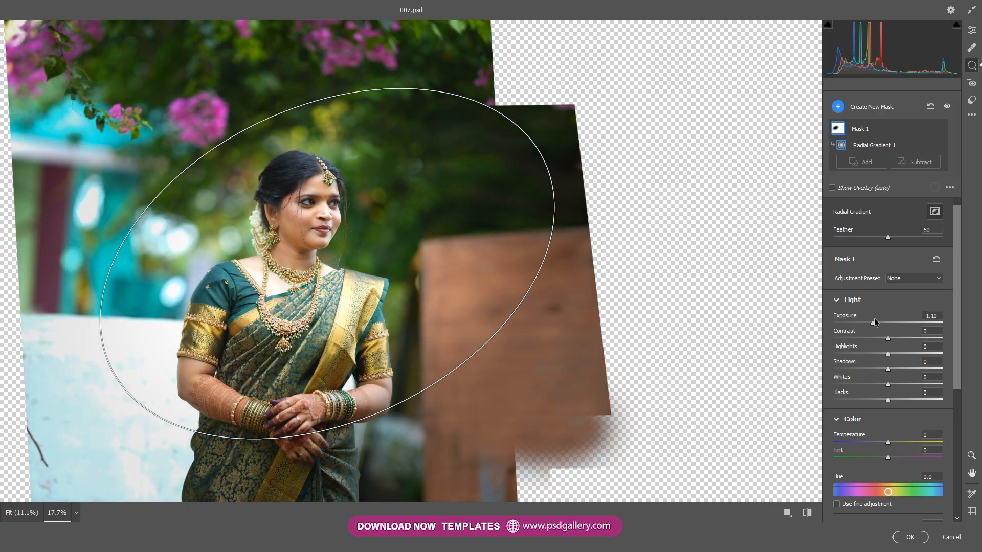
click(911, 537)
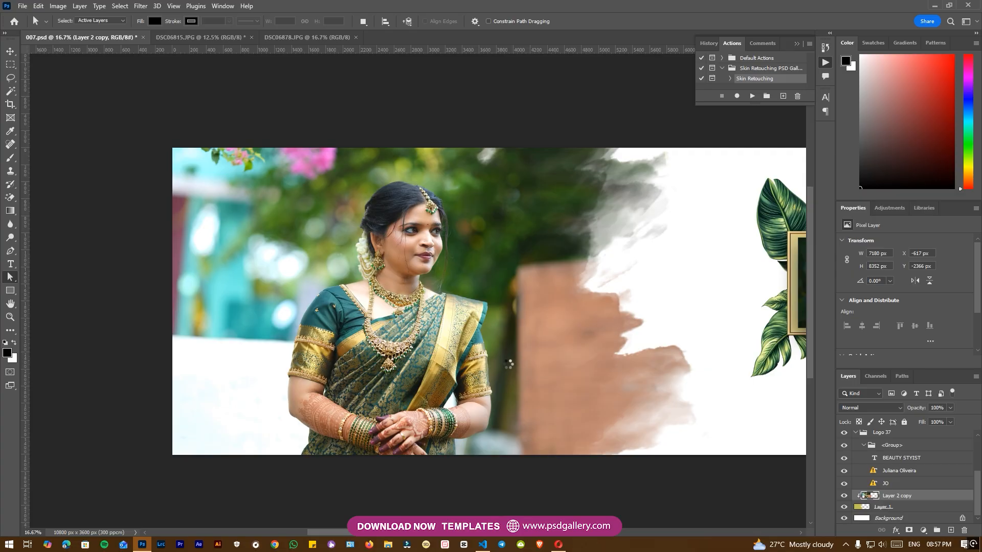
right_click(468, 259)
click(395, 238)
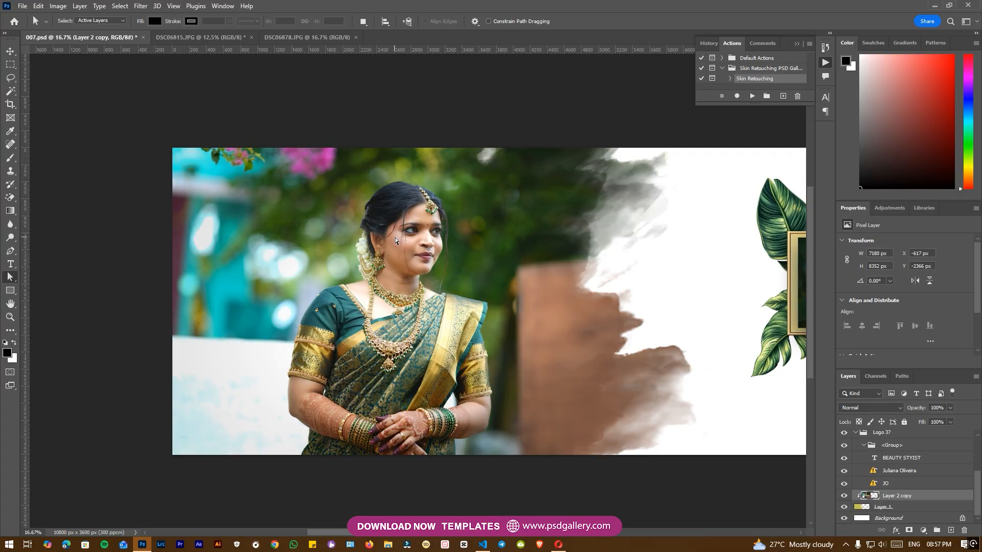
Add a new layer above the large portrait and set the foreground color to orange #ffa53b.
click(950, 530)
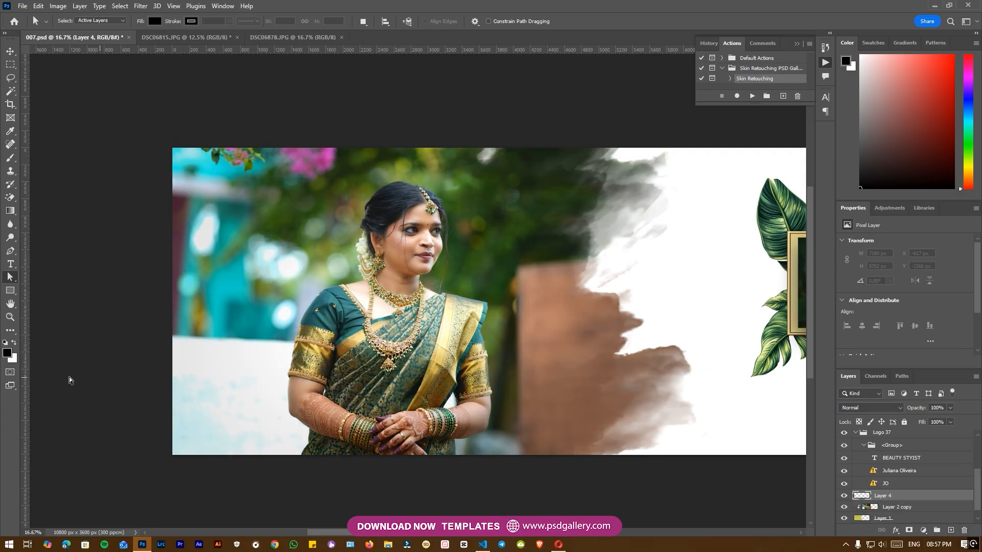
click(8, 353)
drag(852, 489, 854, 478)
drag(819, 421, 811, 358)
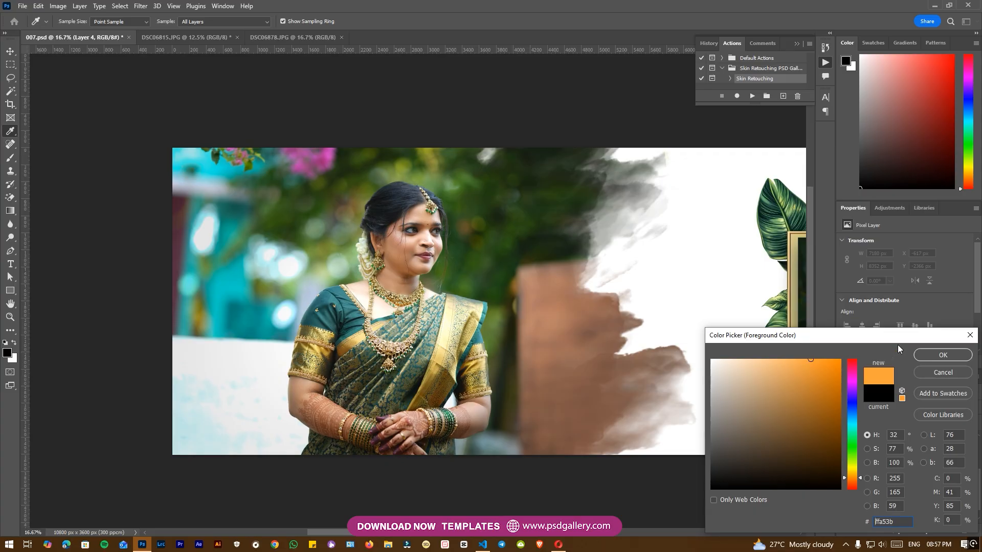
click(943, 355)
Paint one soft orange spot, scale it to about 1404%, and place the glow over the portrait's upper brush-stroke edge.
key(b)
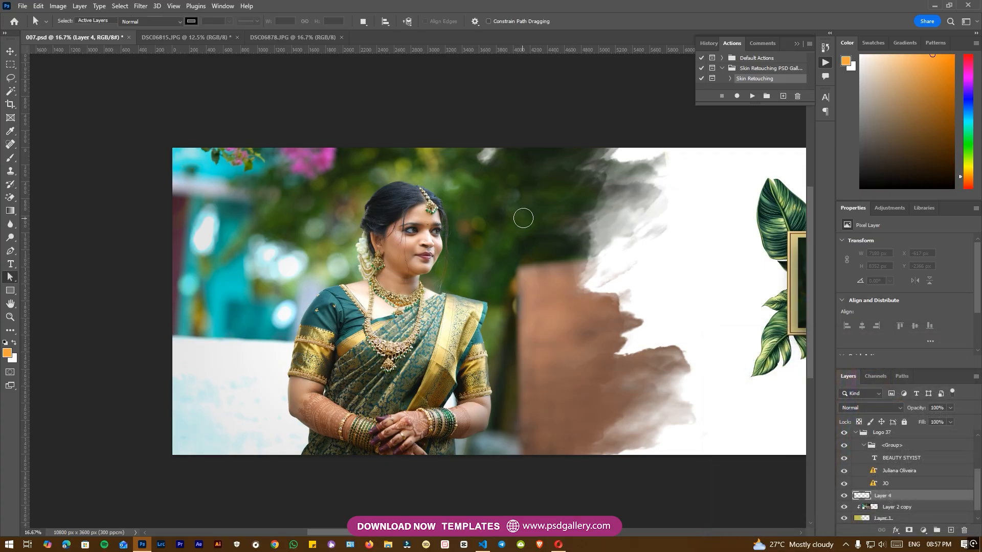
click(540, 226)
key(ctrl+t)
mouse_move(571, 207)
mouse_down()
mouse_move(642, 133)
mouse_move(694, 43)
mouse_up()
drag(509, 492, 411, 223)
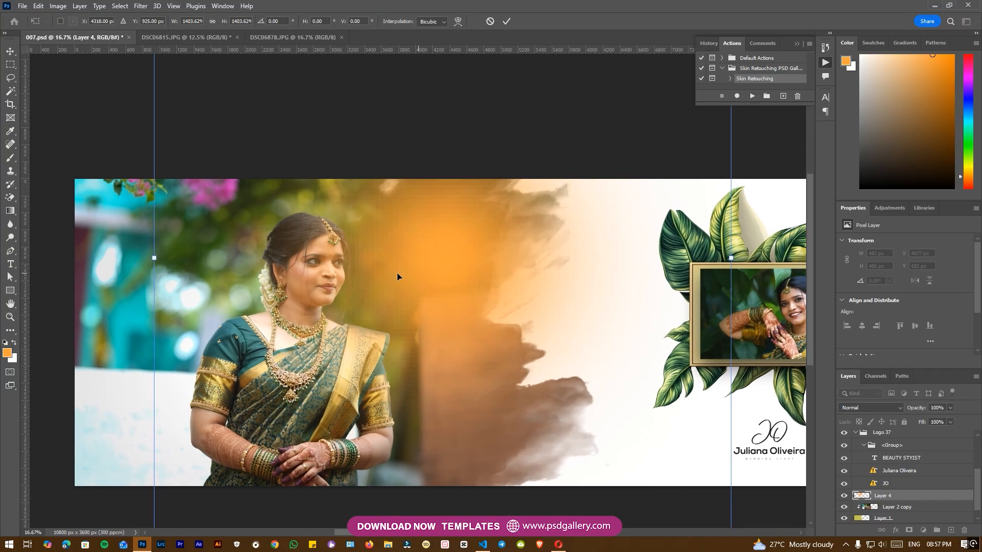
drag(391, 278, 480, 213)
key(Return)
Set the orange glow layer's blend mode to Screen and its opacity to 51%.
click(879, 408)
click(864, 366)
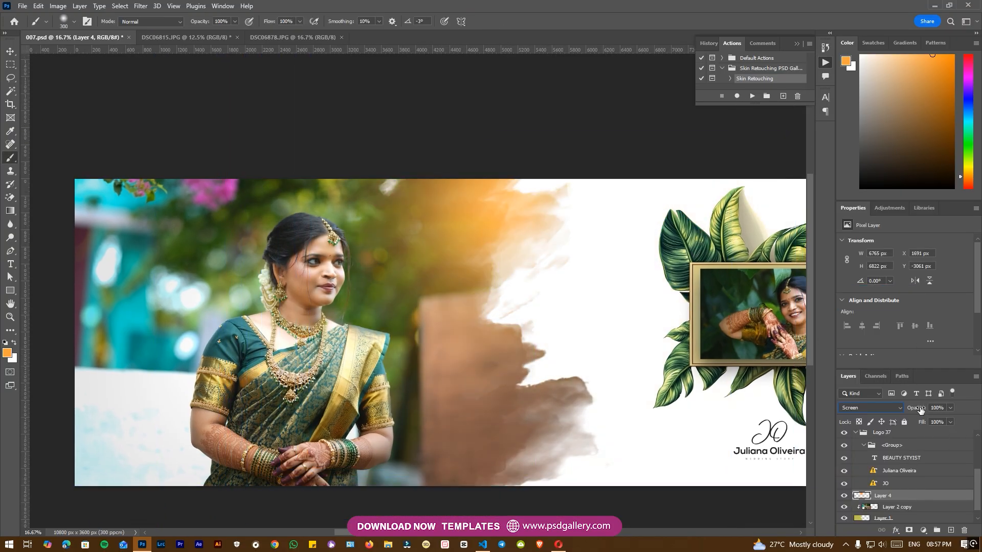
drag(880, 413, 895, 409)
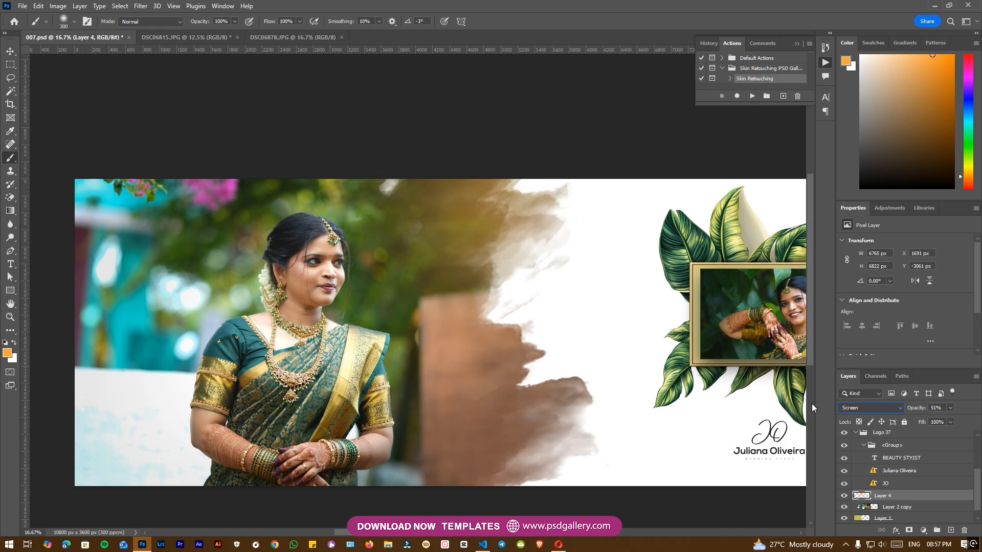
Select the framed bridal photo's layer, Layer 3, on the right half of the spread.
drag(608, 369, 397, 346)
key(v)
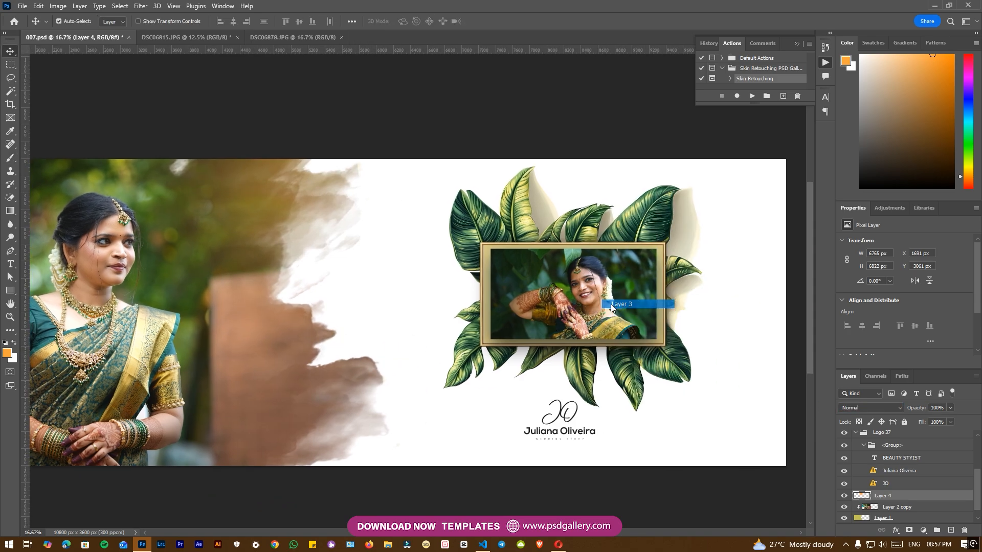
click(612, 307)
drag(611, 308, 463, 306)
scroll(457, 290, up, 3)
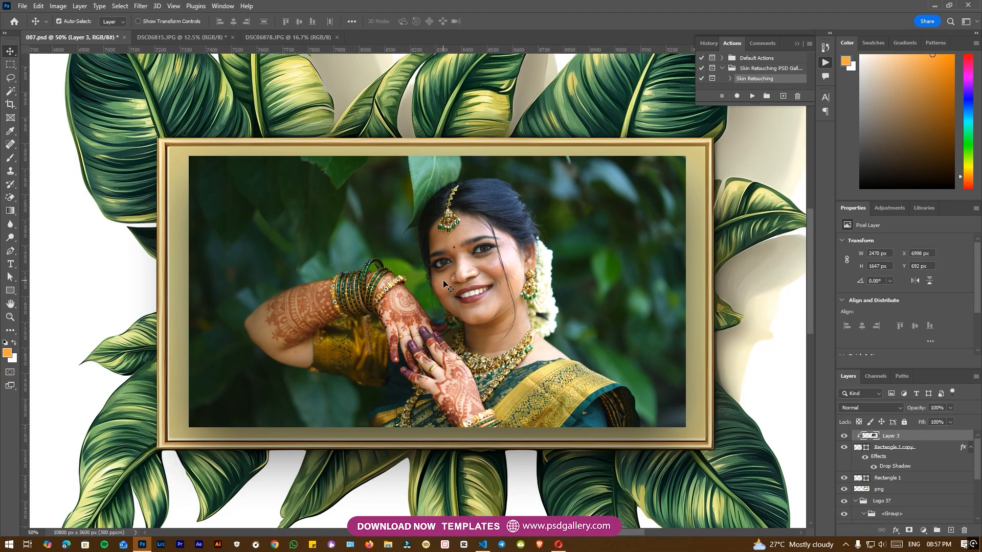
right_click(510, 280)
click(516, 279)
drag(465, 294, 436, 293)
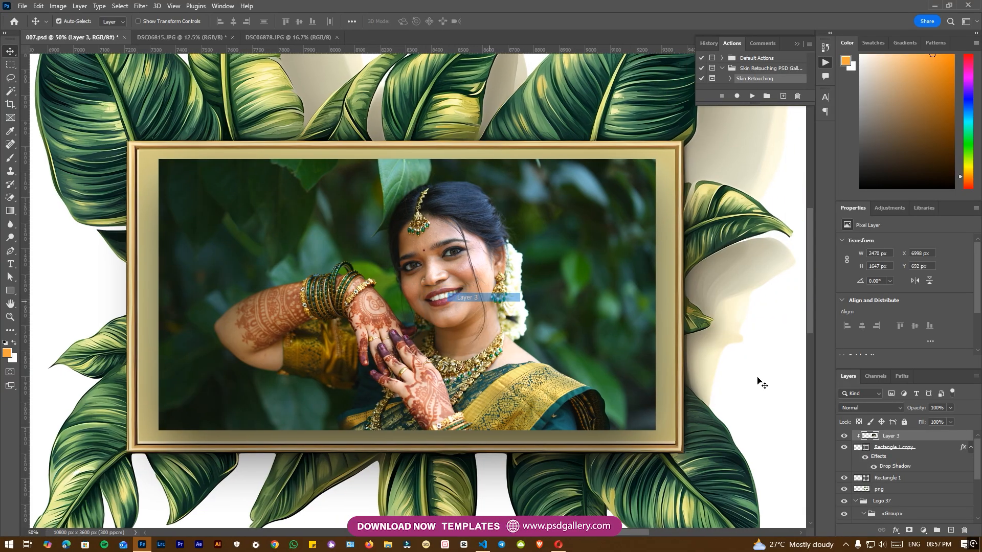
right_click(456, 300)
click(466, 304)
key(ctrl+plus)
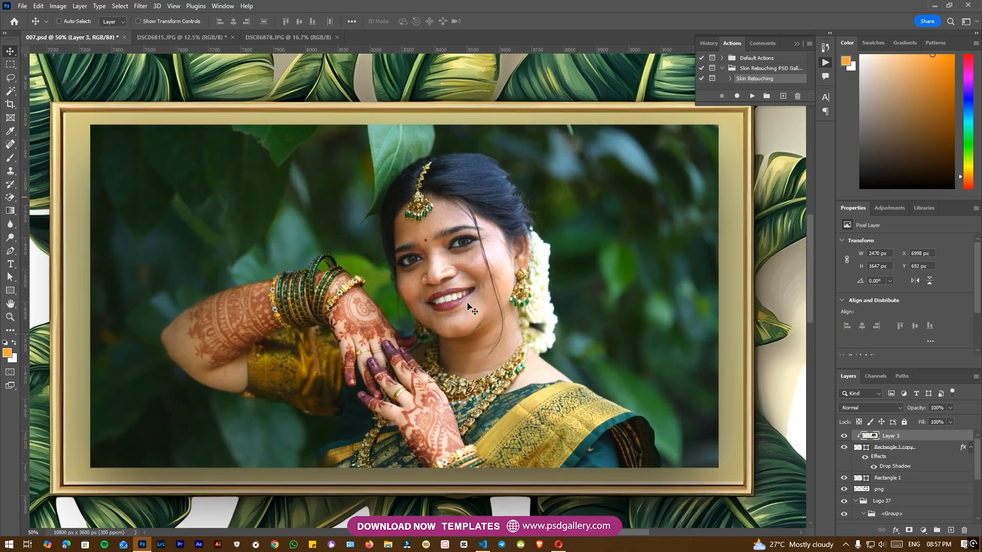
Remove small blemishes from the bride's face in the framed photo with the Spot Healing Brush on Layer 3.
right_click(494, 259)
click(507, 264)
right_click(462, 285)
click(478, 291)
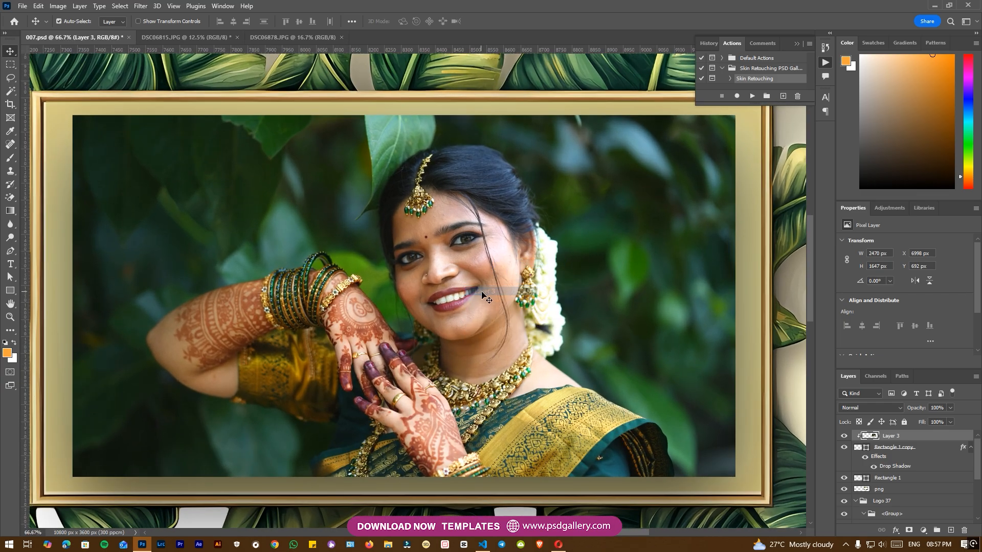
right_click(485, 285)
click(497, 290)
key(j)
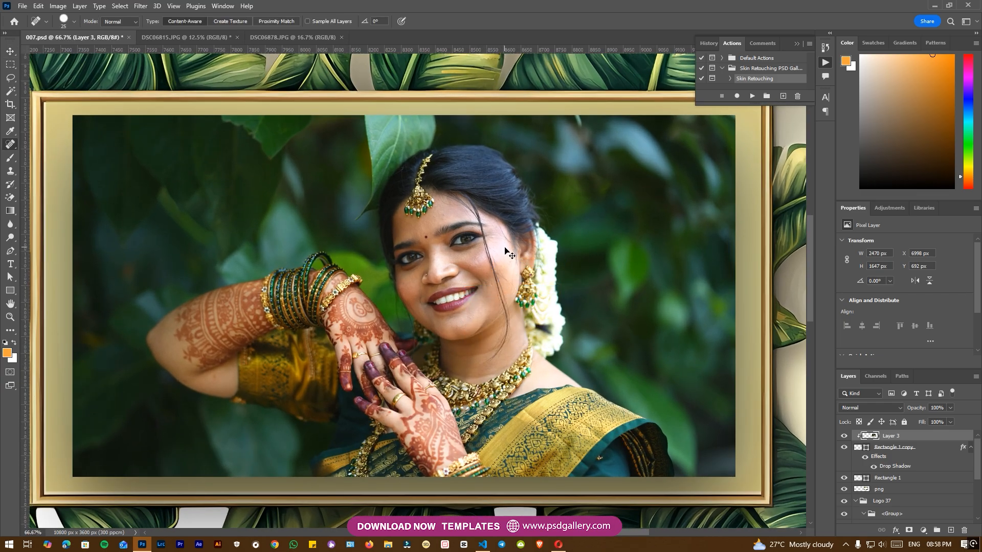
key(ctrl+plus)
click(507, 248)
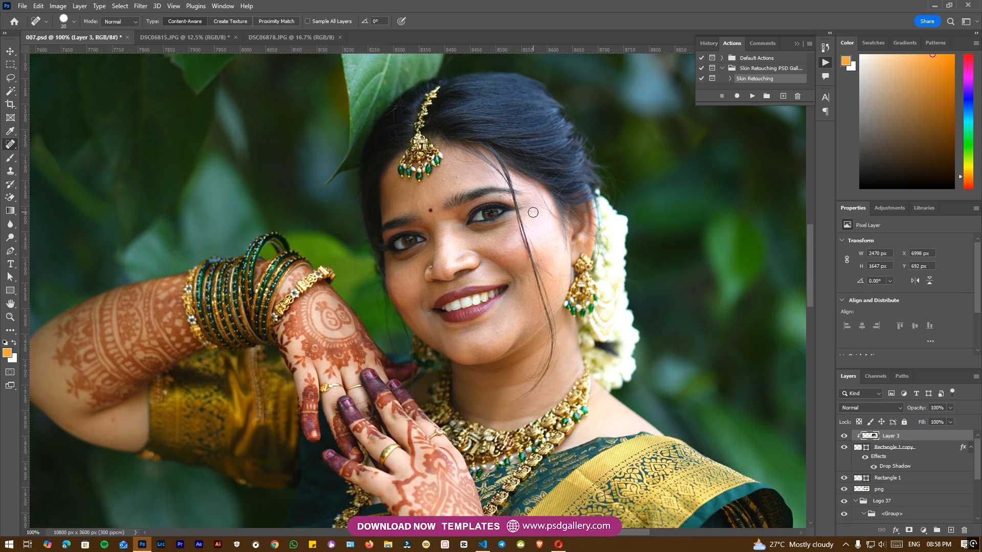
click(450, 176)
drag(557, 248, 554, 239)
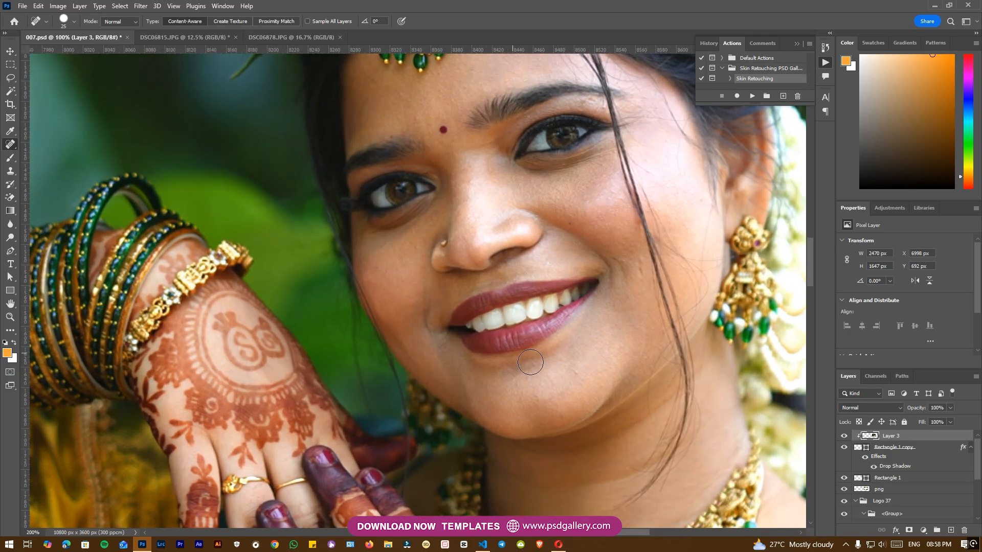
Run the Skin Retouching action on the framed photo with High Pass radius 7.0 and Gaussian Blur radius 2.1 pixels.
key(ctrl+minus)
key(ctrl+minus)
key(v)
right_click(471, 274)
click(487, 278)
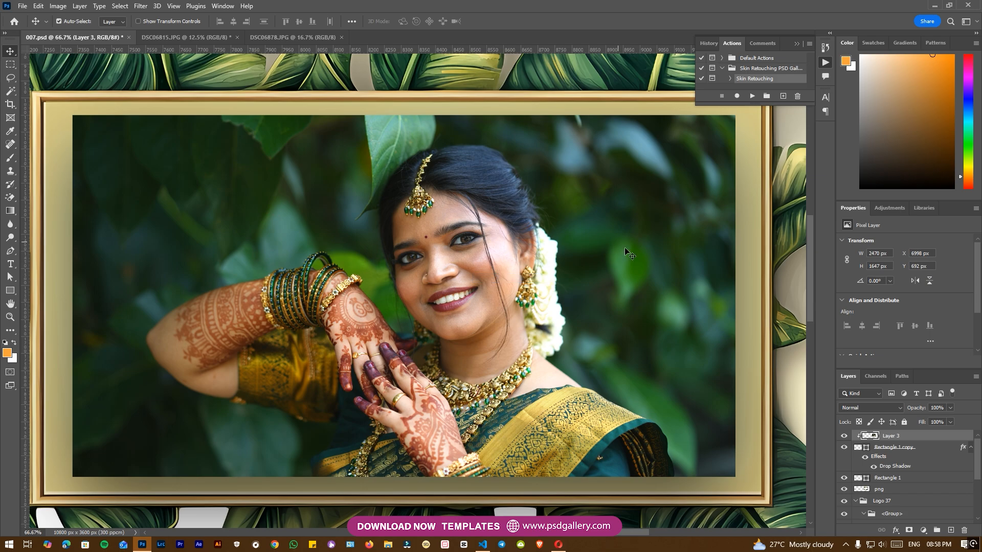
click(751, 97)
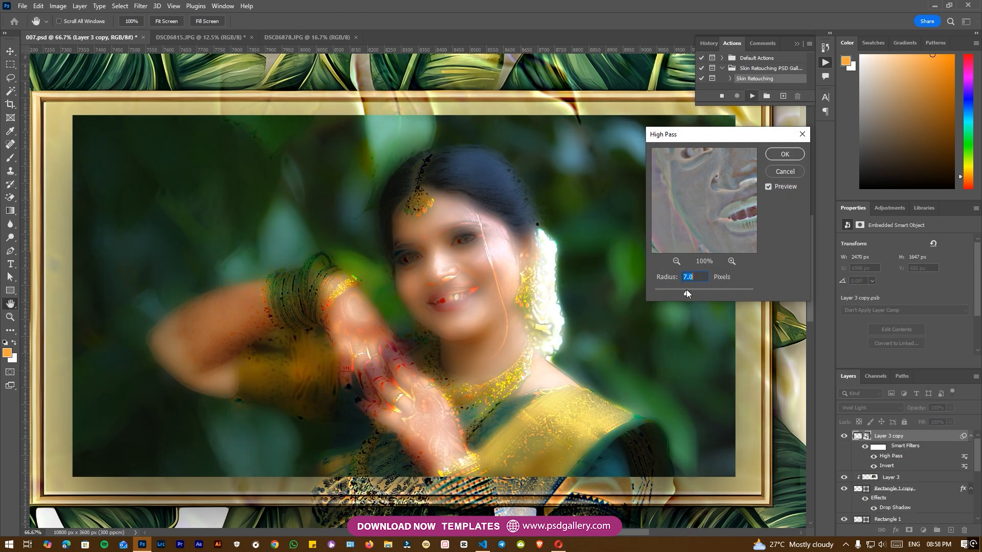
click(778, 155)
drag(693, 288, 698, 288)
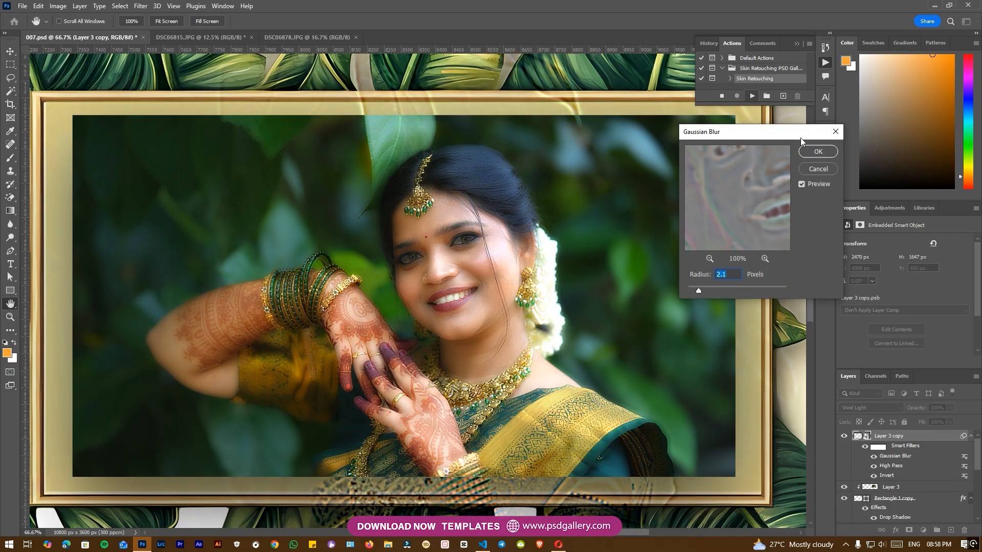
click(817, 151)
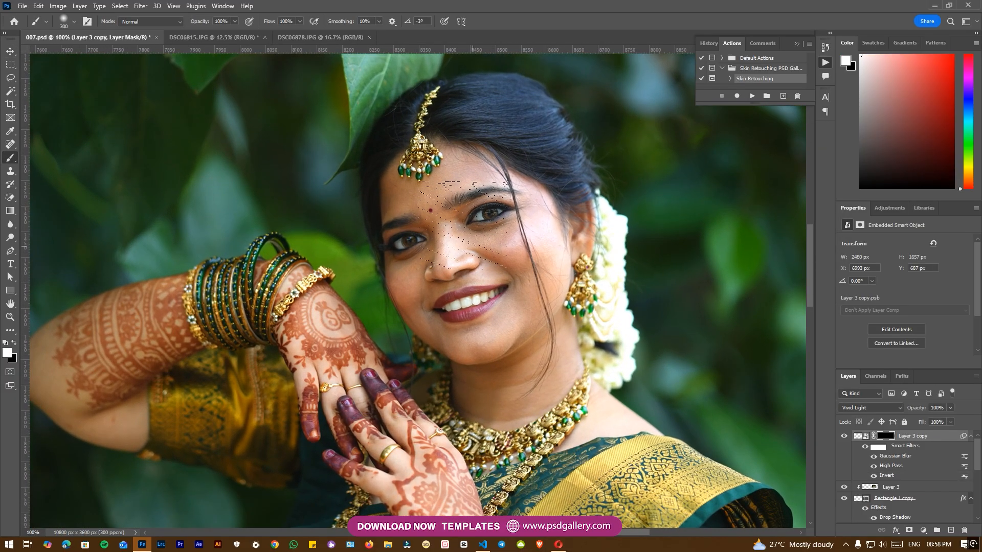
Paint the skin smoothing onto the bride's skin through the Layer 3 copy mask with an enlarged white brush, and compare before and after.
key(bracketright)
key(bracketright)
key(bracketright)
key(ctrl+minus)
key(ctrl+minus)
click(842, 436)
Release Layer 3's clipping mask, merge it with Layer 3 copy, and clip the merged photo back into the frame.
right_click(895, 493)
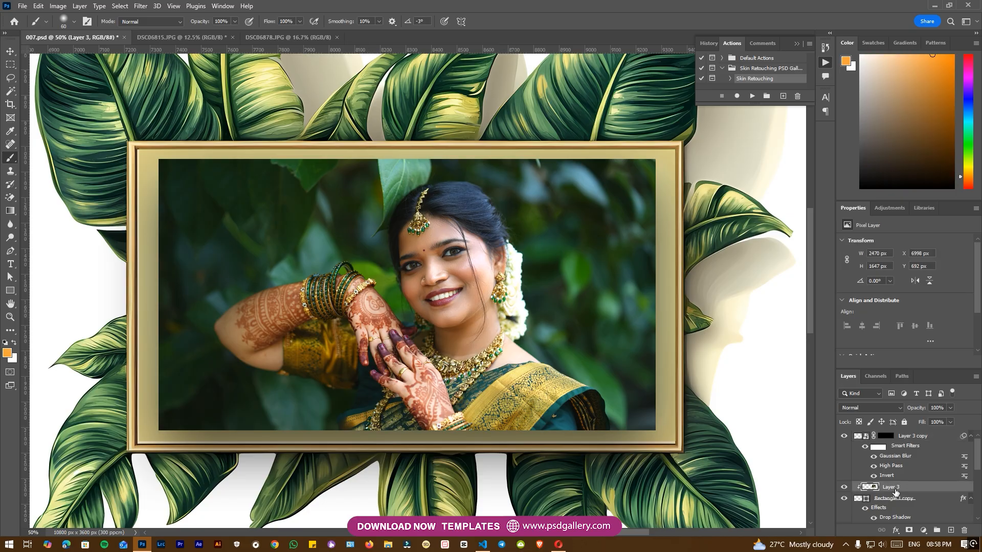
click(879, 252)
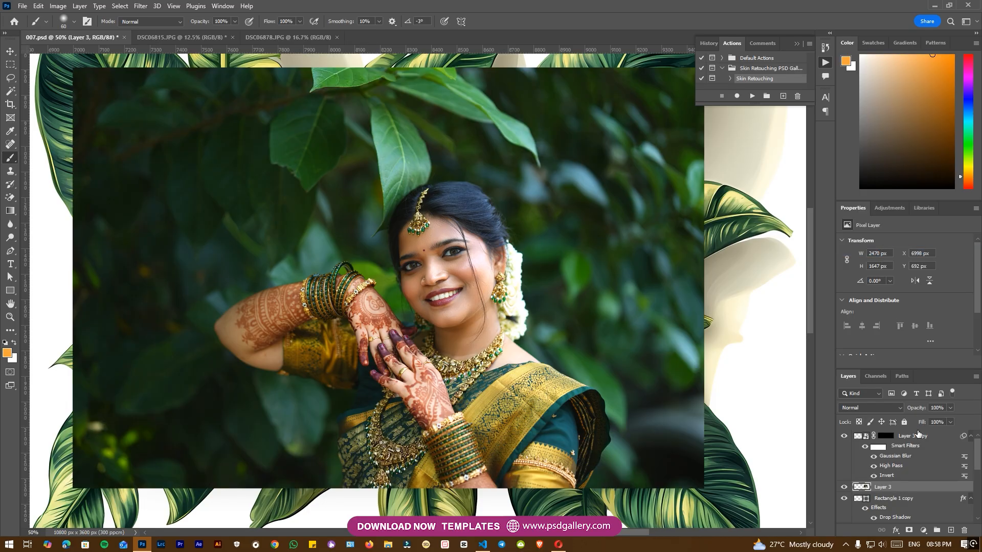
shift+click(918, 435)
right_click(916, 436)
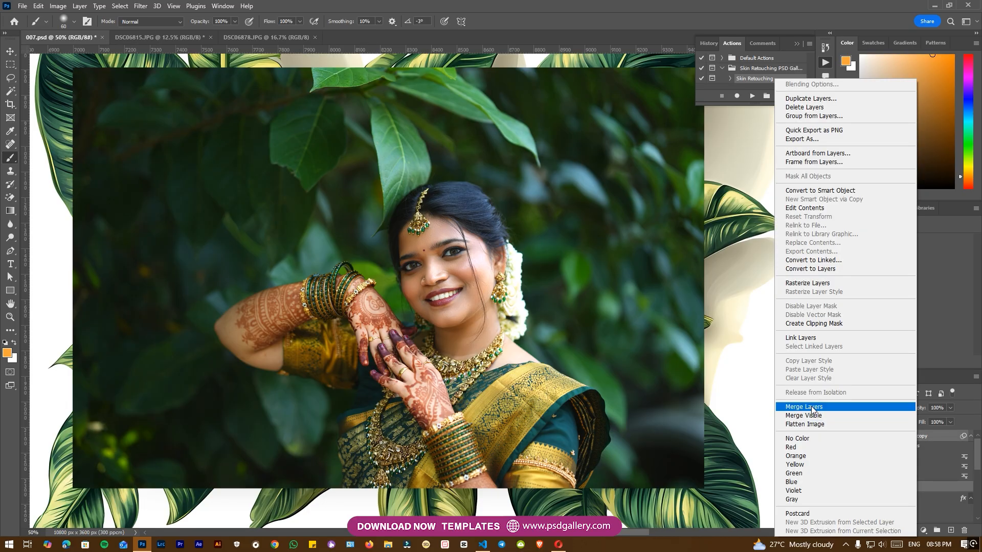
click(806, 406)
key(ctrl+alt+g)
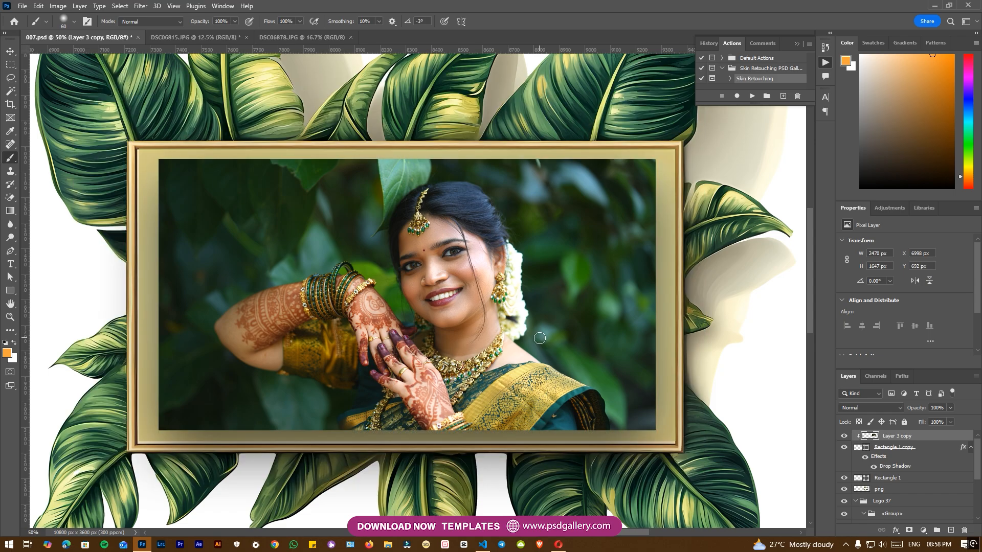
Brighten the framed bridal photo with Levels, setting the RGB input levels to 7, 1.2 and 248.
scroll(540, 341, down, 5)
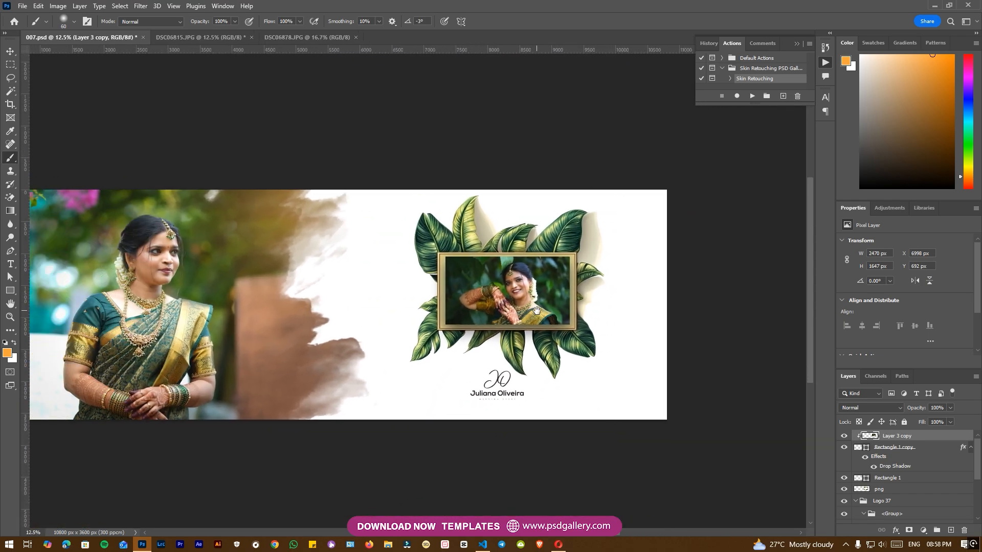
key(v)
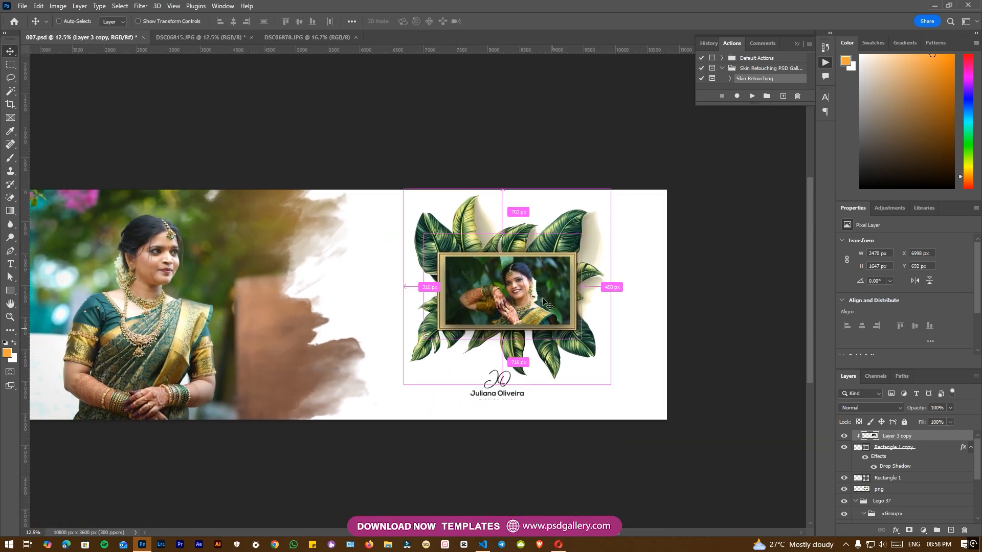
scroll(551, 303, up, 3)
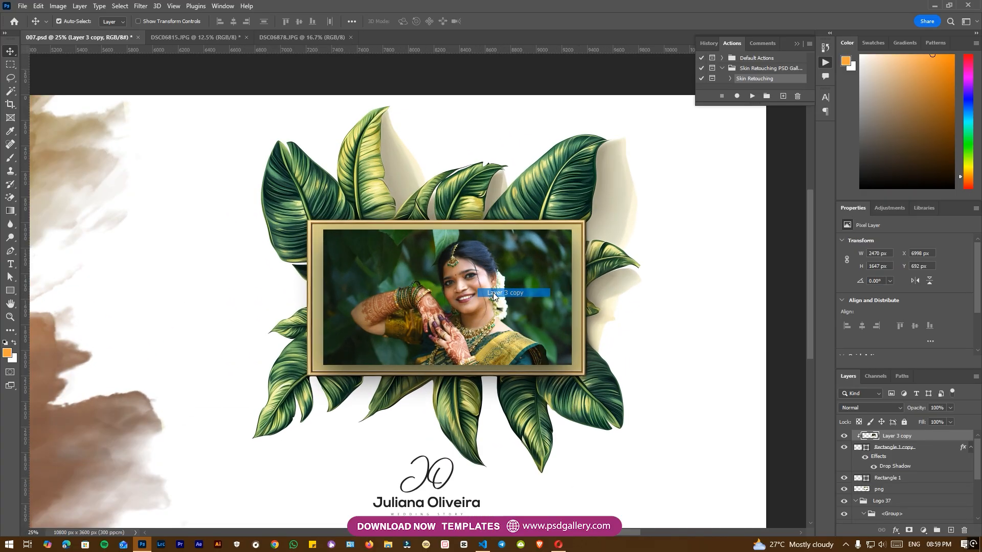
scroll(508, 279, up, 1)
key(l)
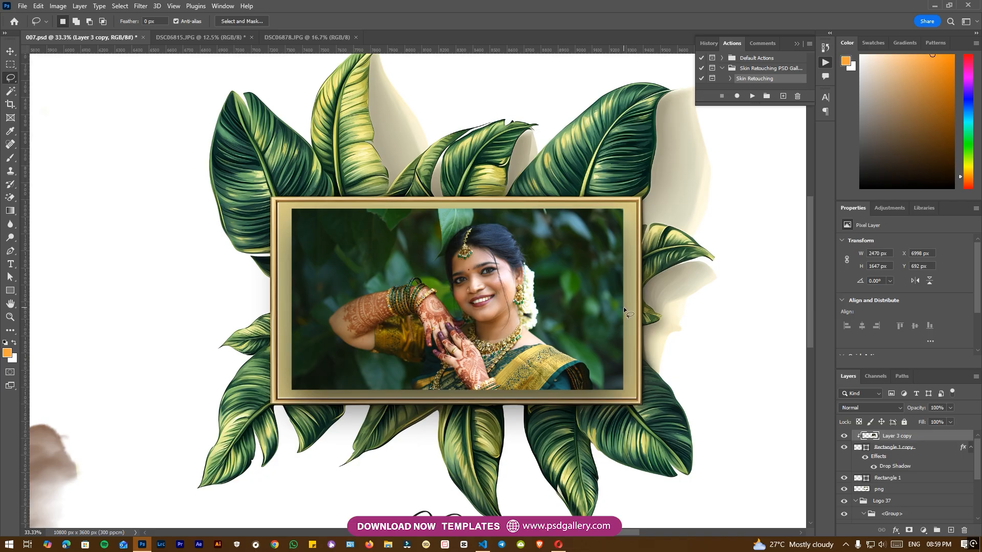
key(v)
right_click(541, 287)
click(558, 290)
key(ctrl+l)
drag(787, 296, 781, 294)
drag(851, 295, 848, 290)
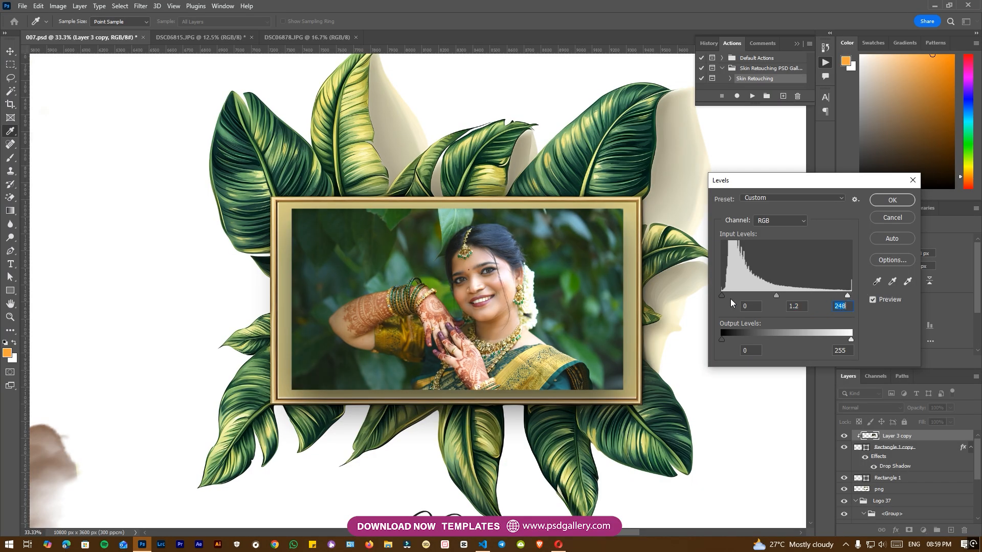
drag(724, 293, 725, 293)
click(900, 302)
click(900, 302)
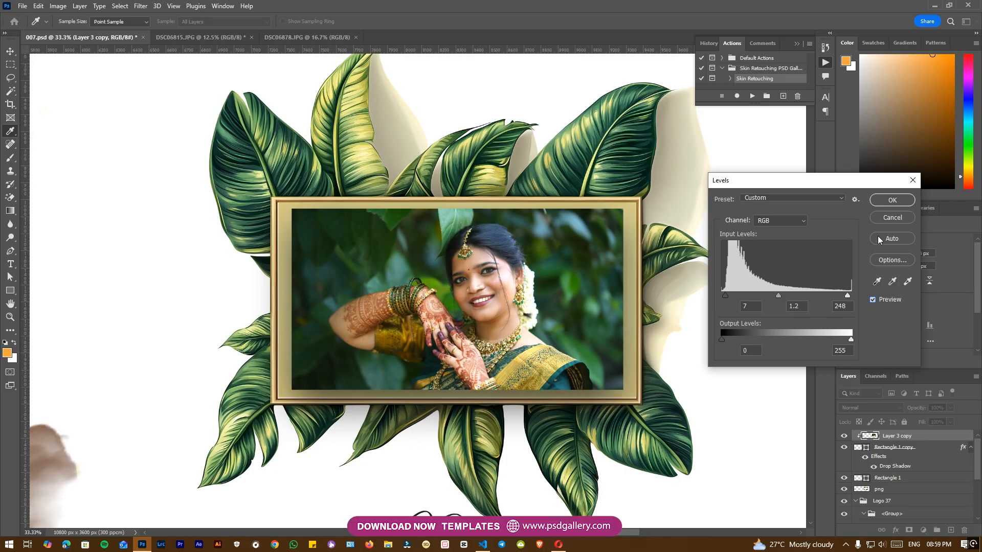
click(892, 204)
scroll(523, 307, down, 1)
scroll(523, 311, left, 10)
scroll(504, 322, right, 4)
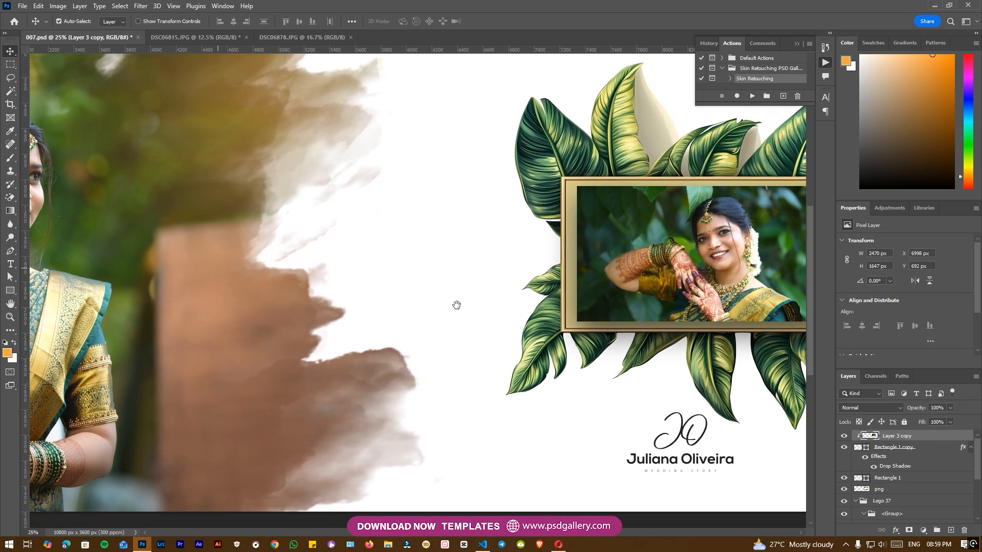
scroll(457, 305, right, 6)
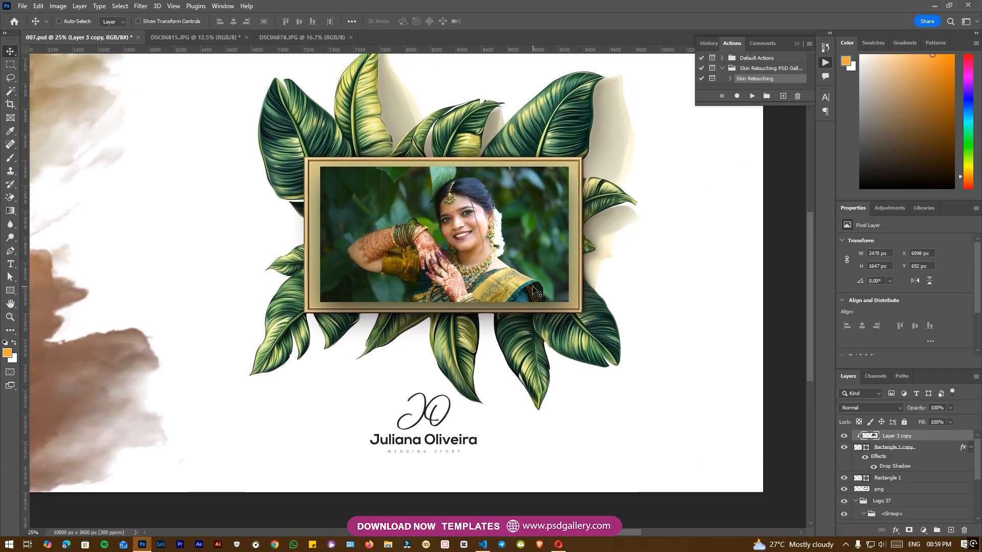
scroll(534, 290, up, 2)
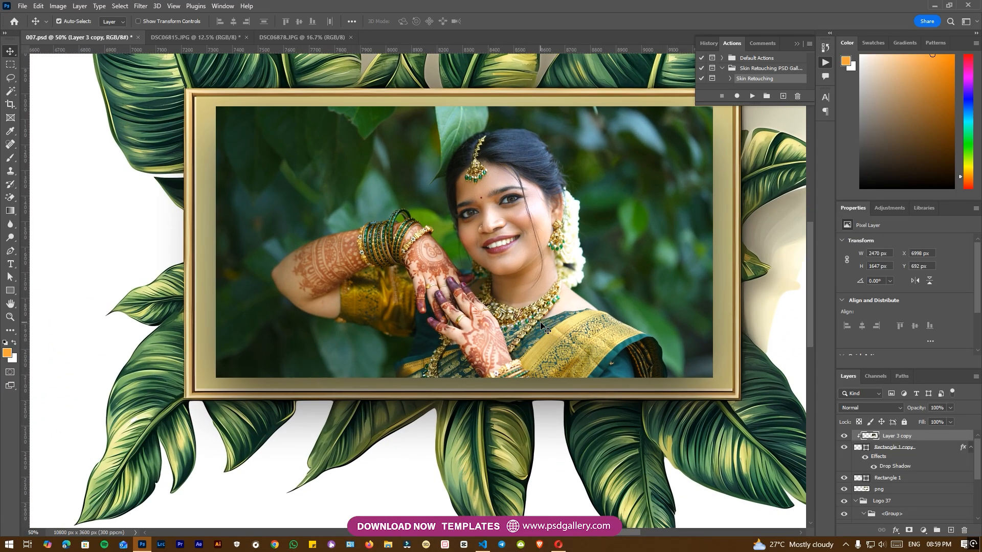